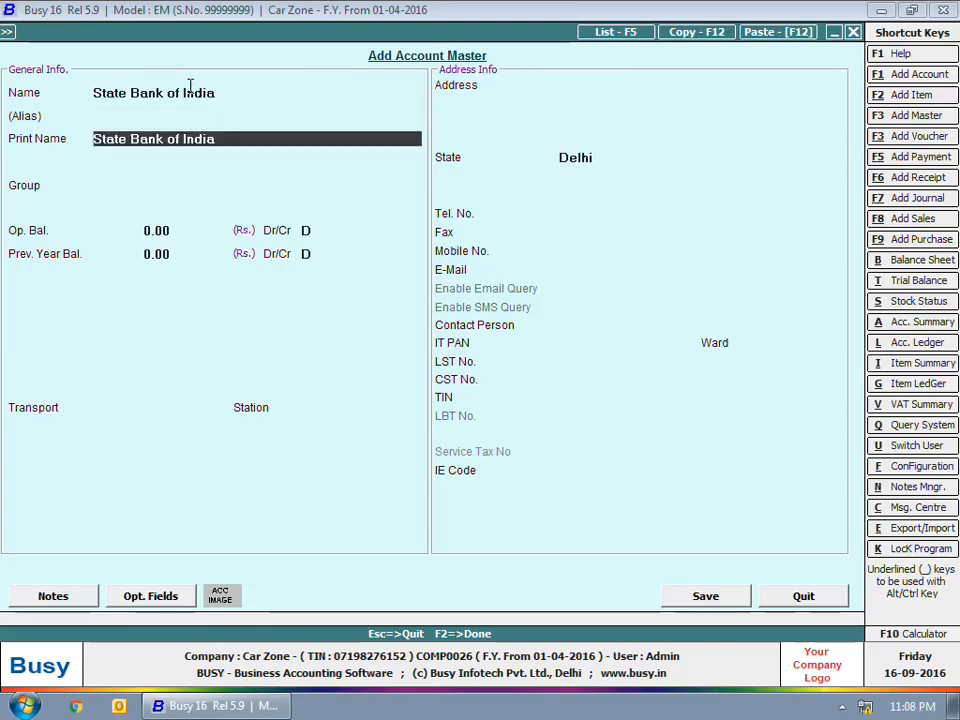
Step: Create State Bank of India under Bank Accounts with a 50,000 Dr opening balance and its account number
key("Return")
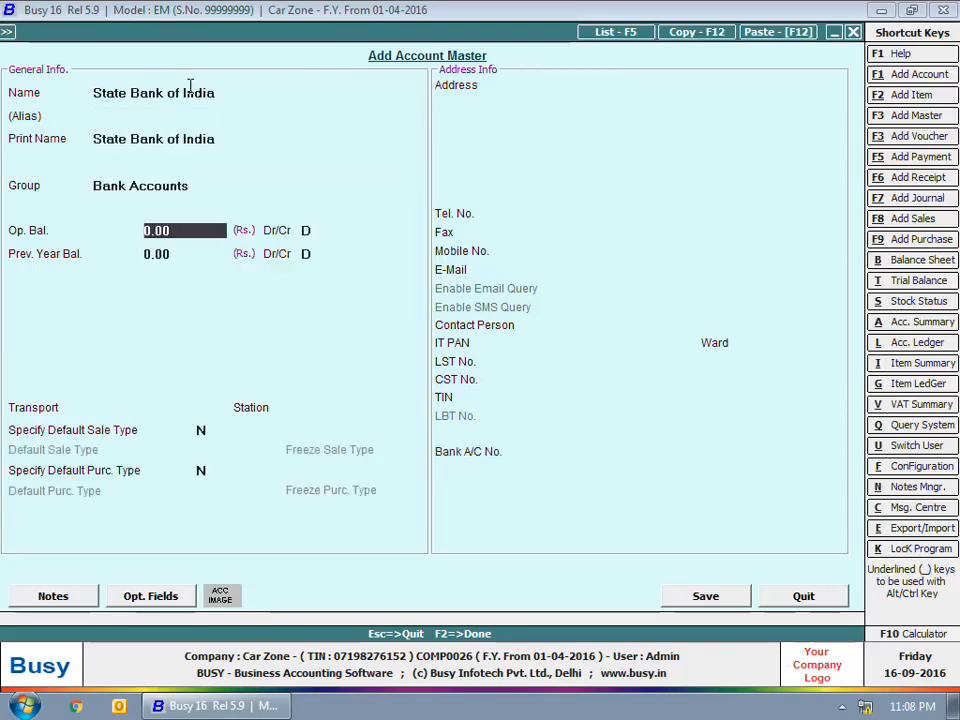
type("50000")
key("Return")
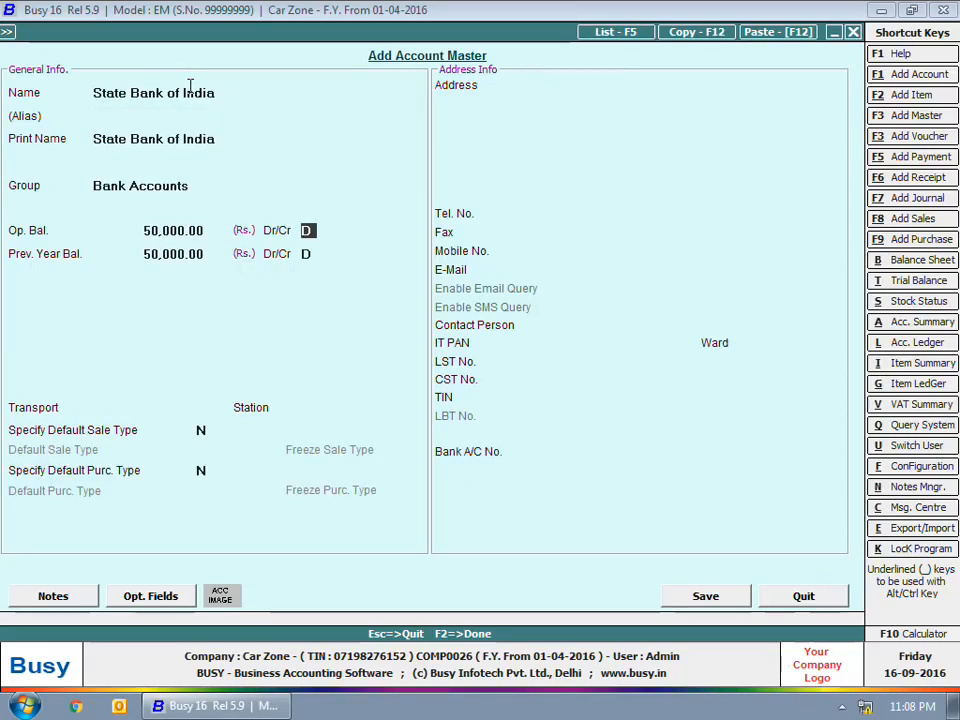
left_click(604, 458)
key("Return")
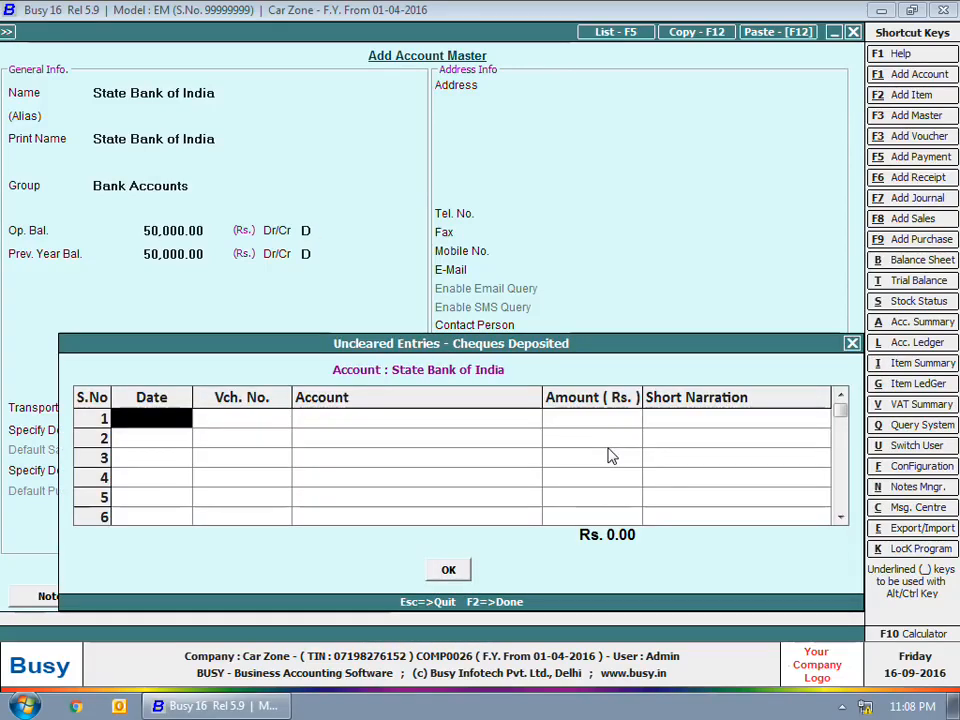
Step: Correct the uncleared cheque date to 1-4 and return to the deposited cheques list
key("F2")
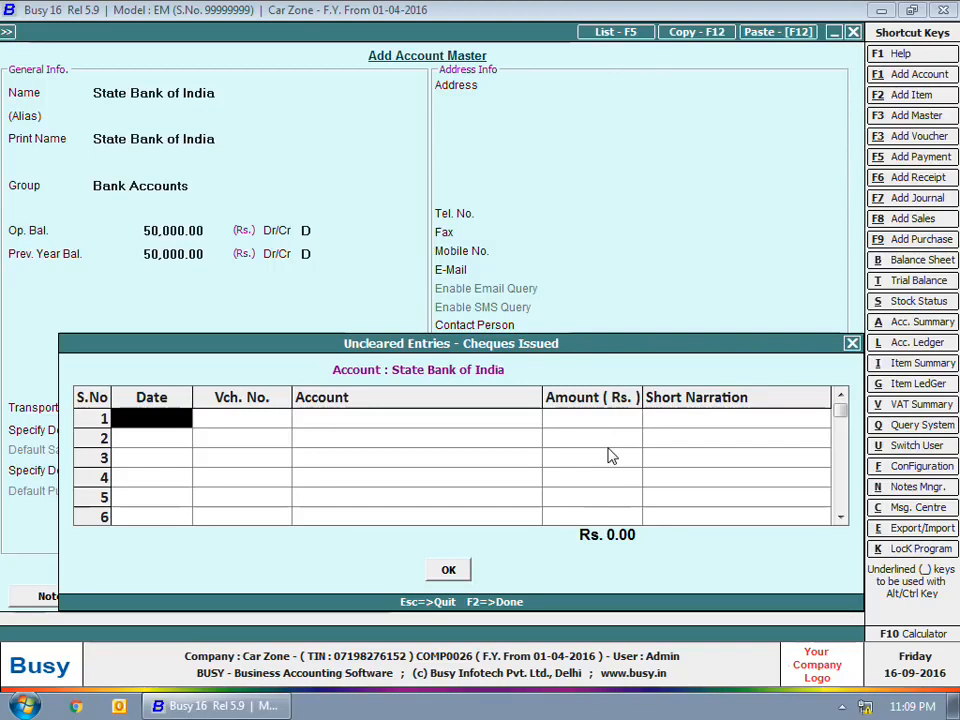
type("1")
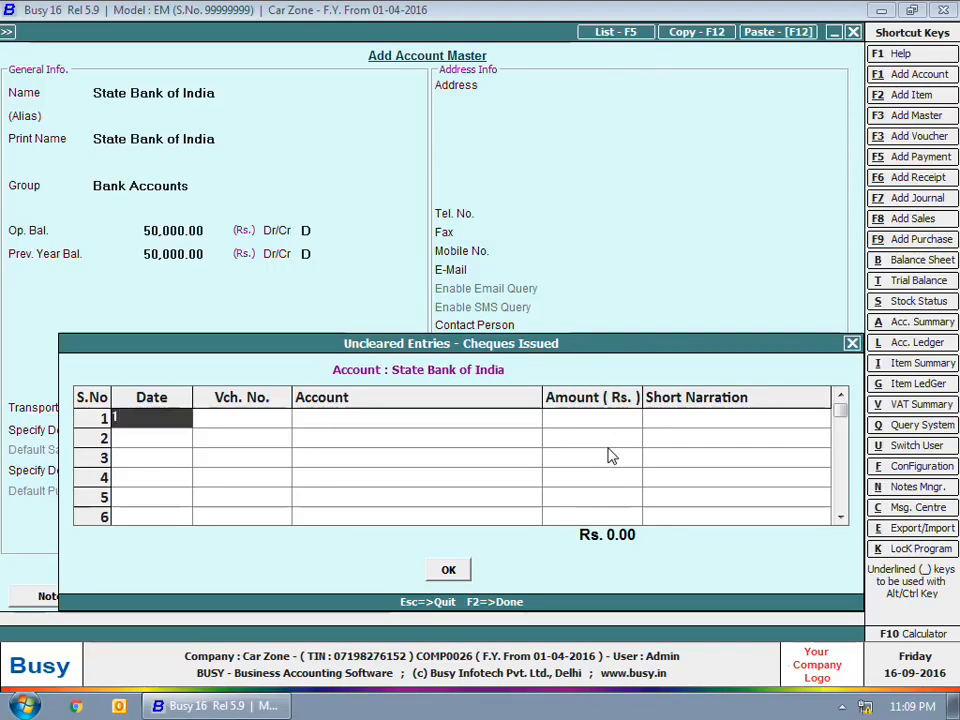
type("-12")
key("Return")
key("Left")
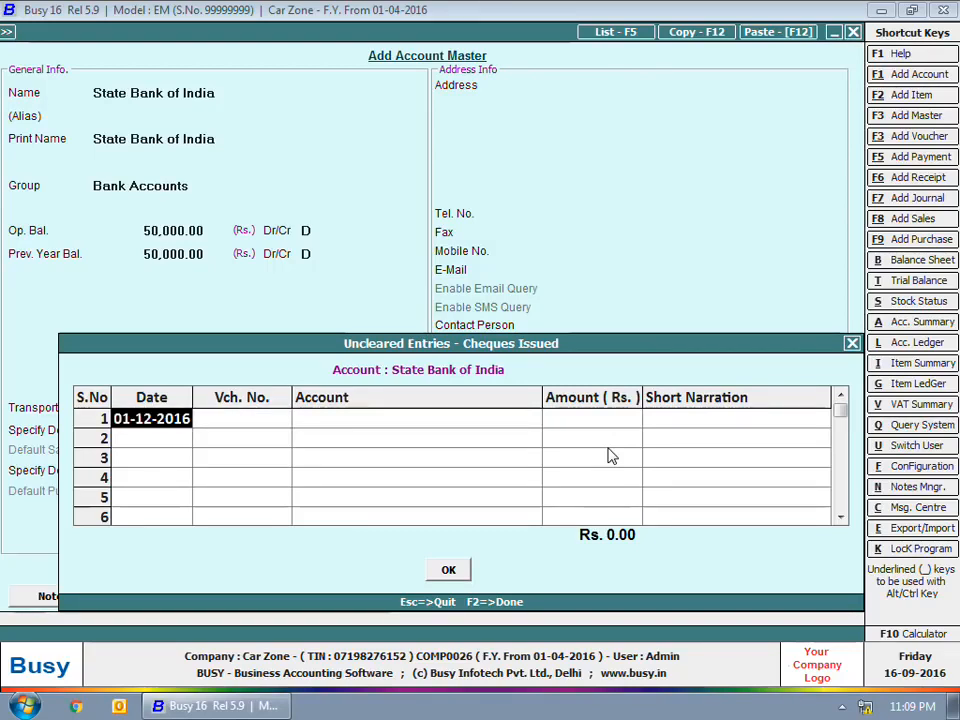
type("1-4")
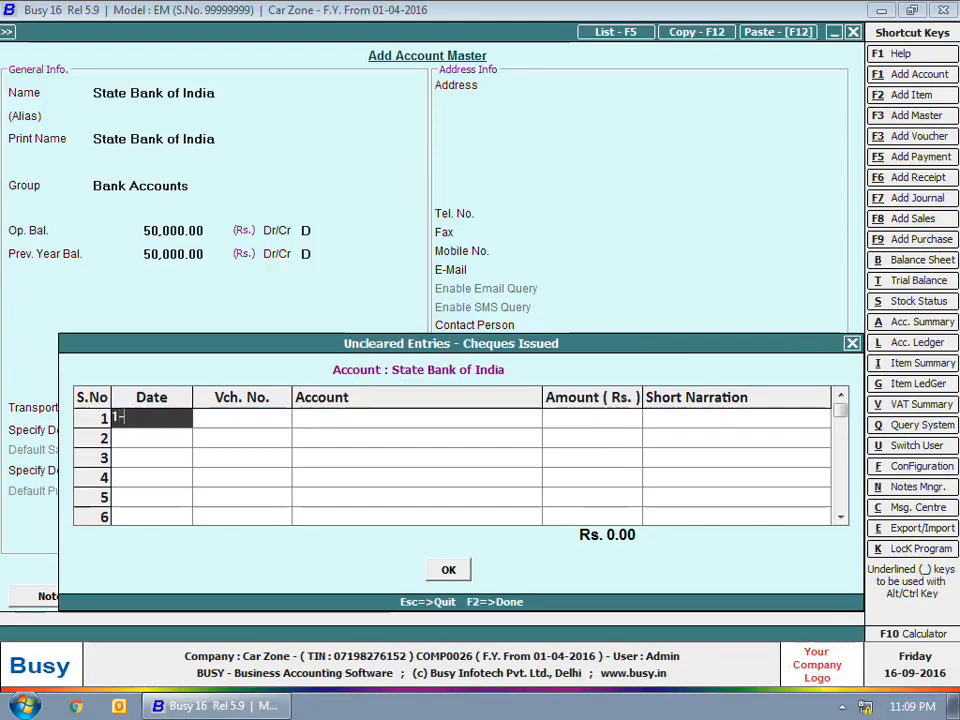
key("Escape")
key("Return")
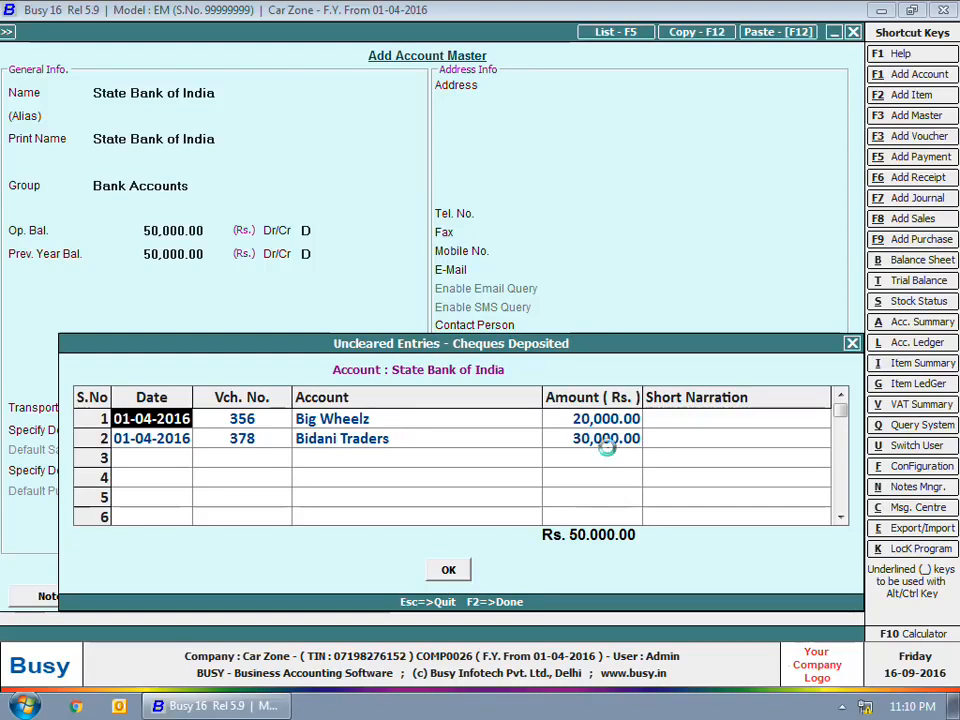
Step: Add an uncleared issued cheque dated 01-04-2016, voucher 543, Big Wheelz, 30,000
key("F2")
key("Return")
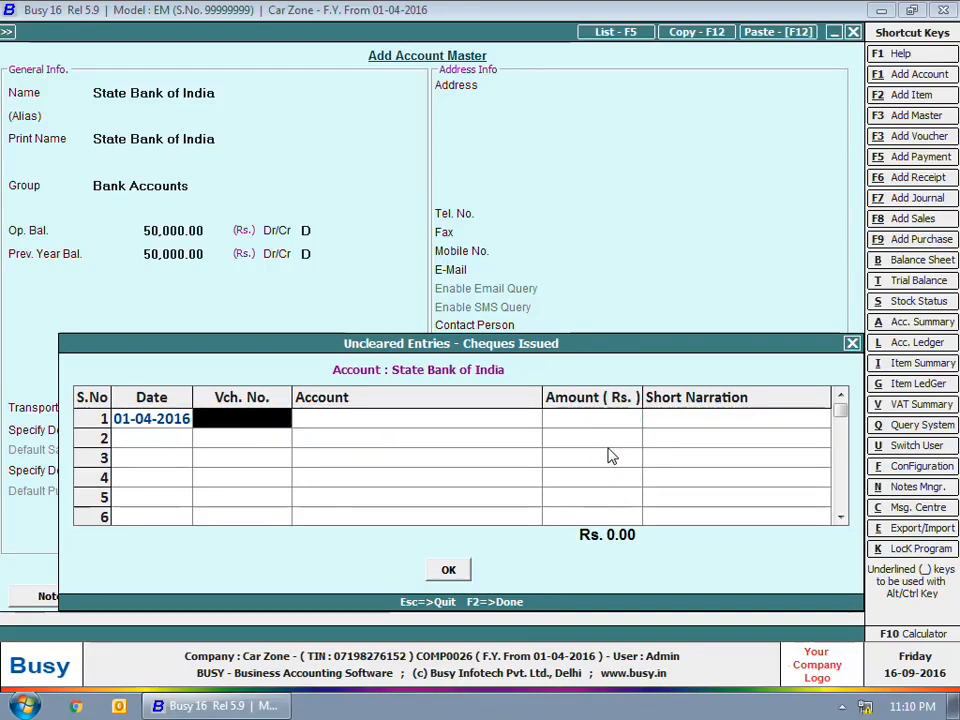
type("543")
key("Return")
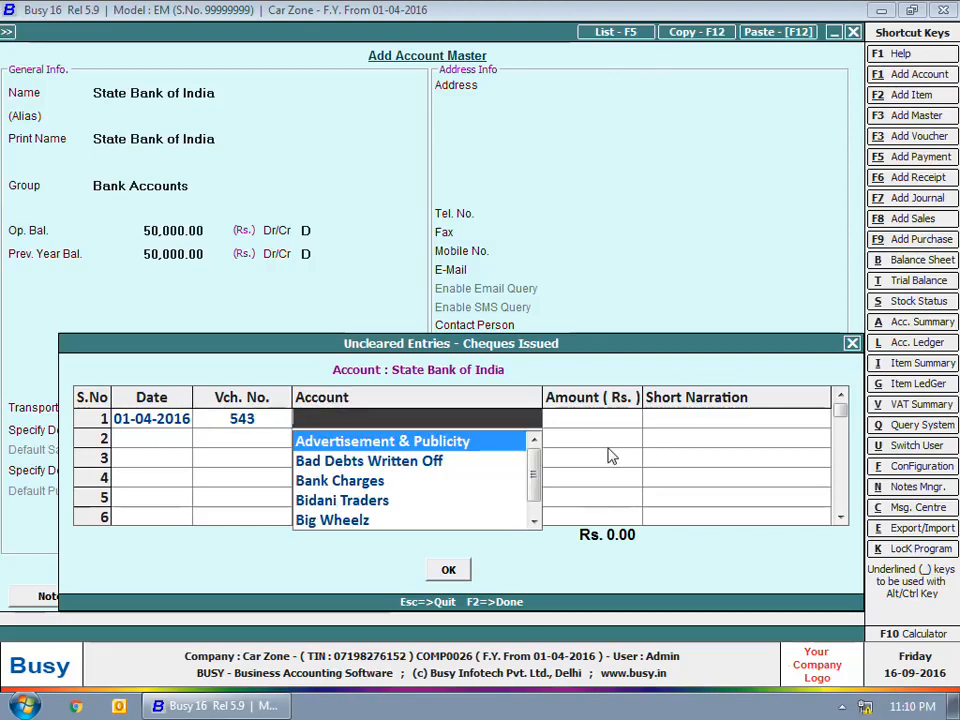
type("b")
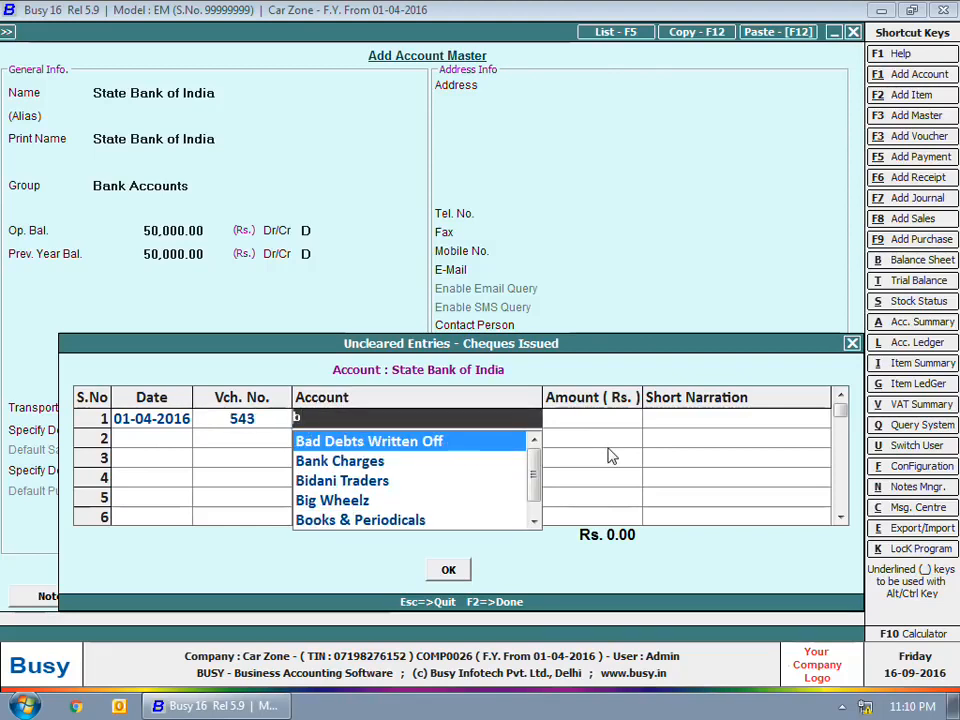
key("Down")
key("Down")
key("Down")
key("Return")
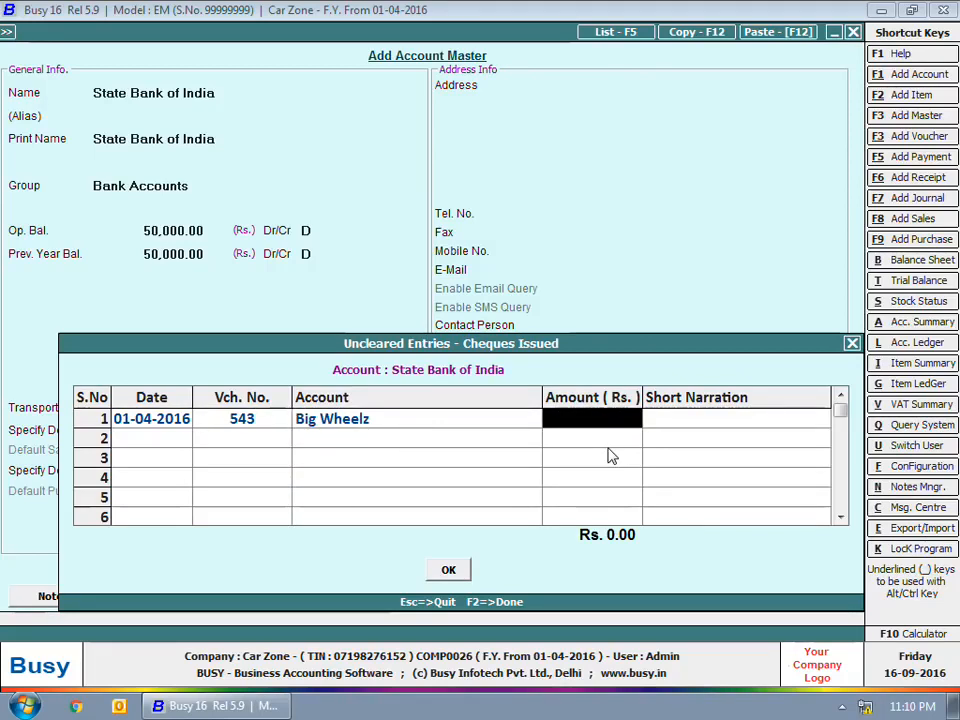
type("30000")
key("Return")
Step: Add cheque 567 for 20,000, save State Bank of India, and name a new account Punjab National Bank
key("Return")
key("Return")
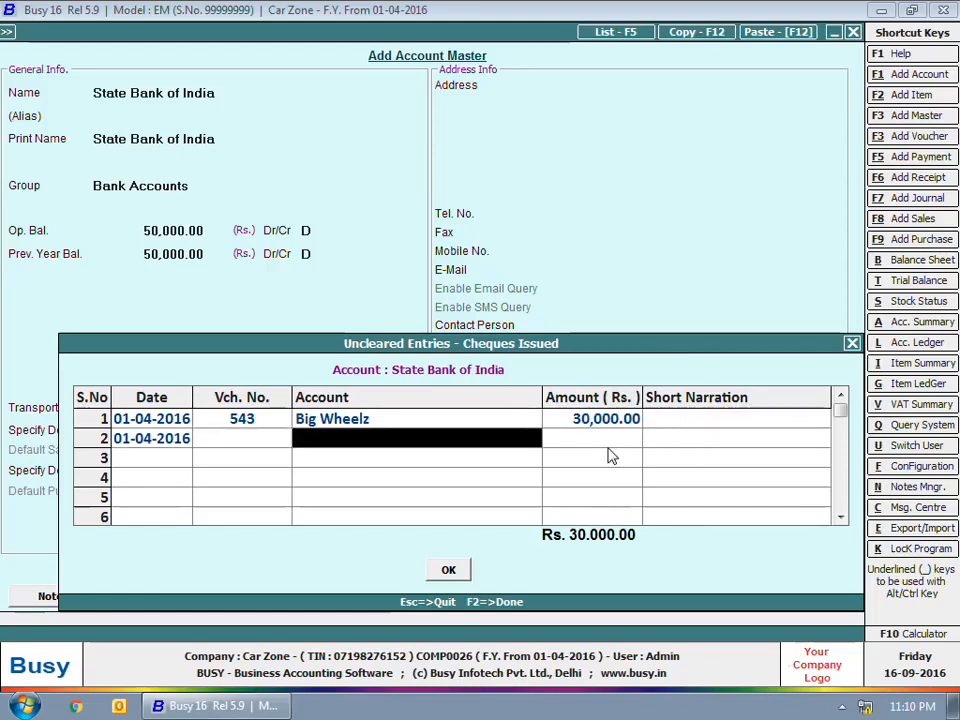
key("Left")
type("567")
key("Return")
key("Down")
key("Down")
key("Down")
key("Return")
type("20000")
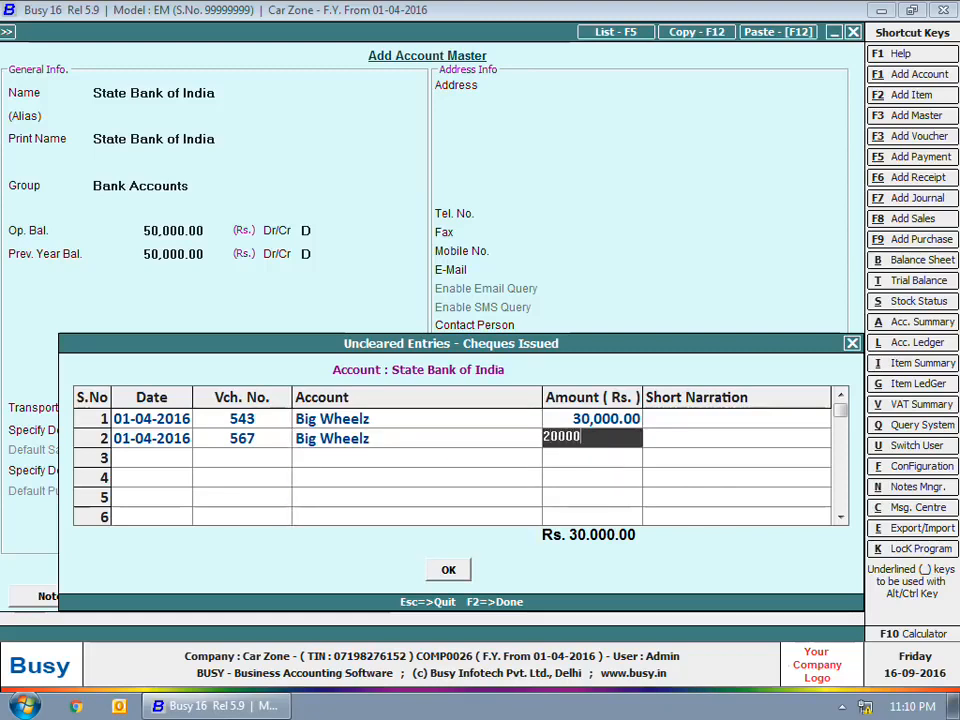
key("Return")
key("Return")
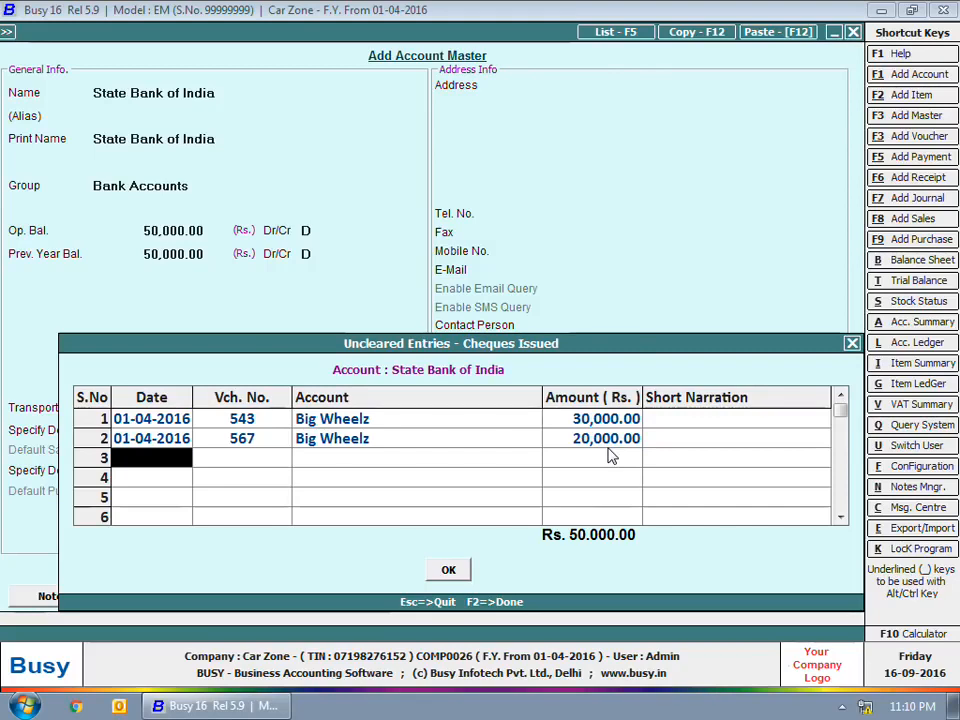
key("F2")
type("Punjab National Ban")
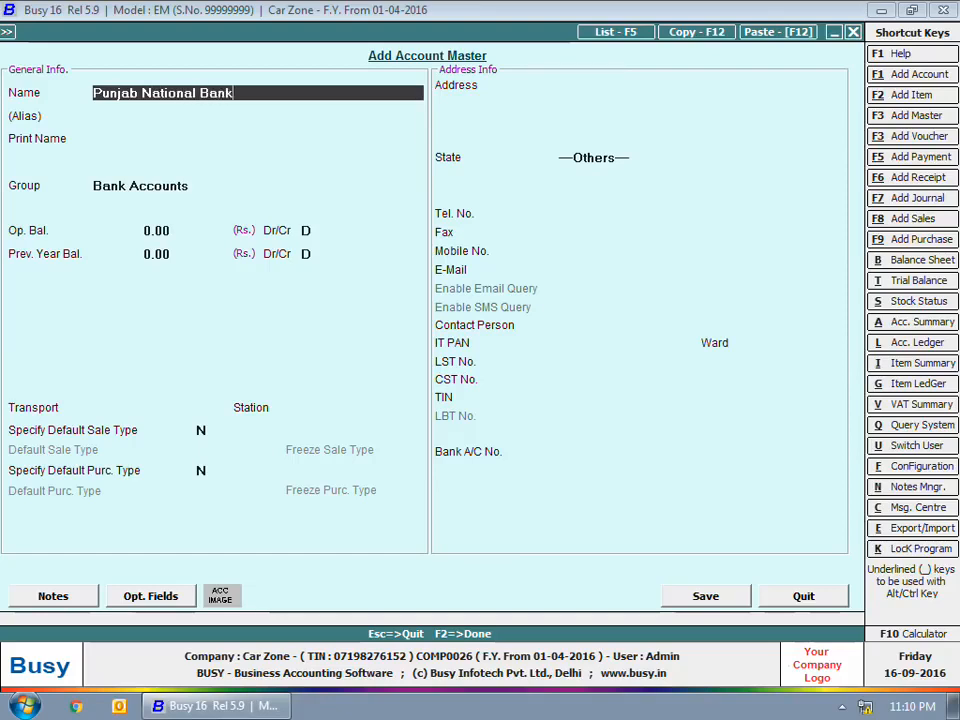
type("k")
Step: Give Punjab National Bank alias PNB, a 10,000 Cr opening balance and its bank account number
key("Return")
type("PNB")
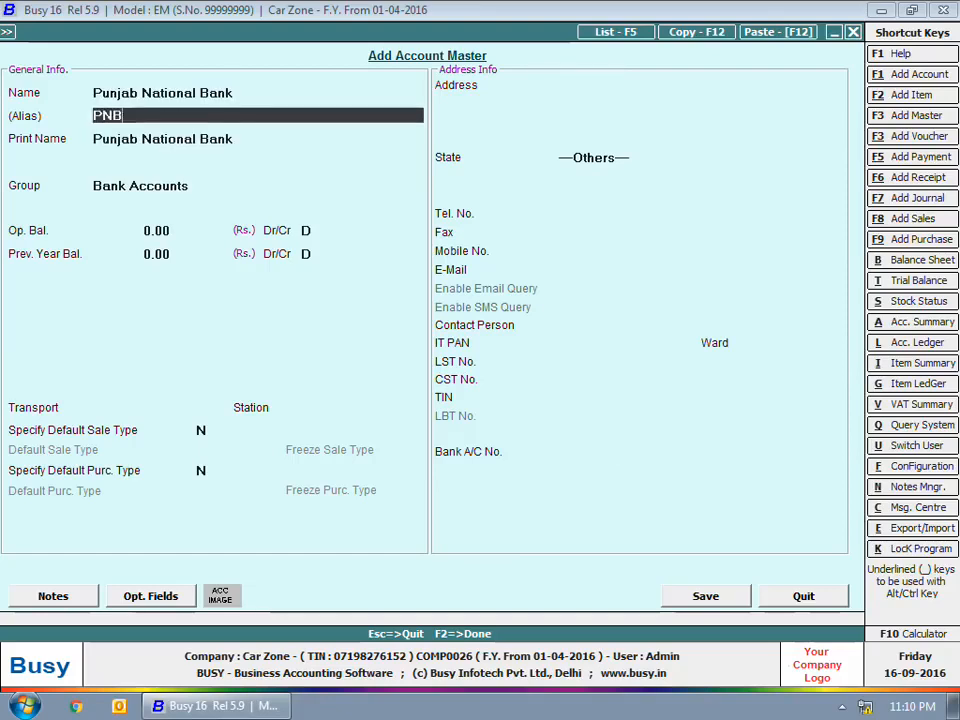
key("Return")
key("Return")
key("Return")
type("10000")
key("Return")
type("C")
key("Return")
key("Return")
key("Return")
key("Return")
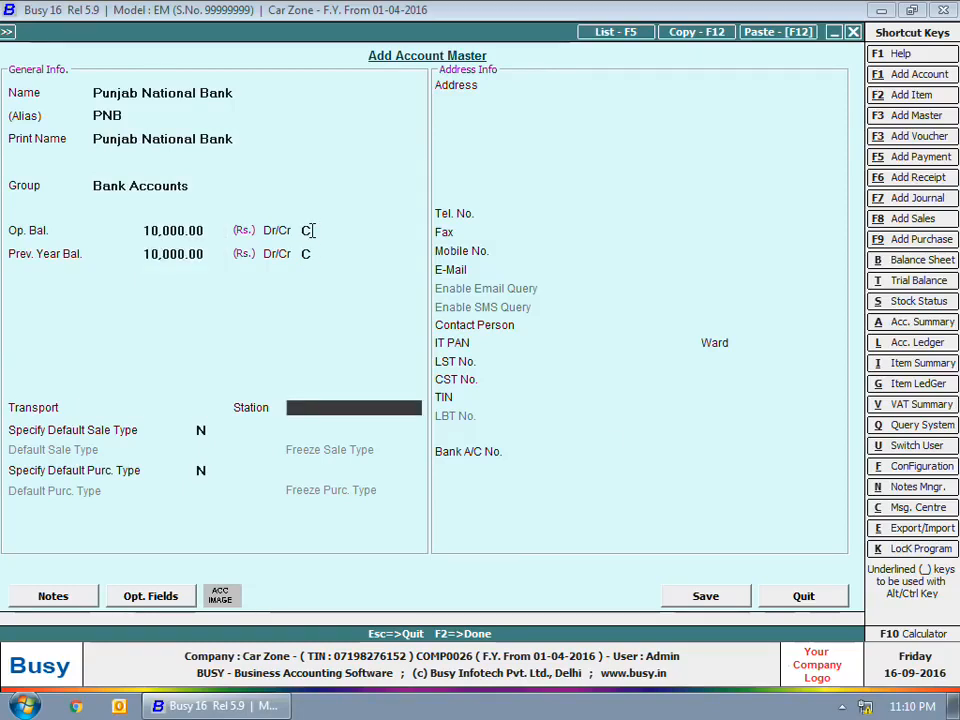
left_click(483, 462)
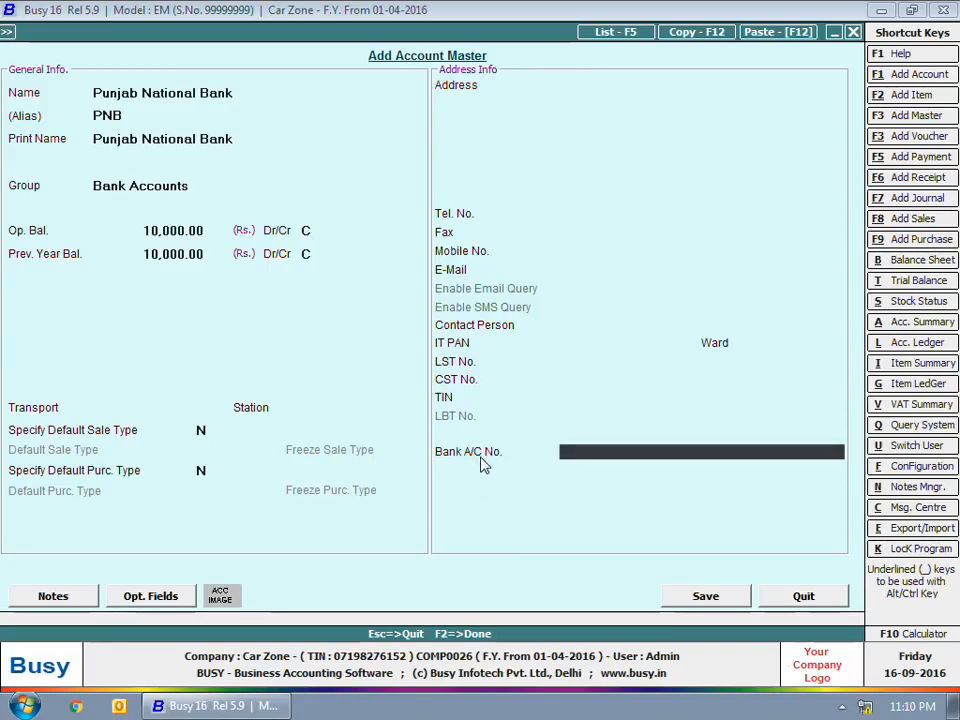
key("Return")
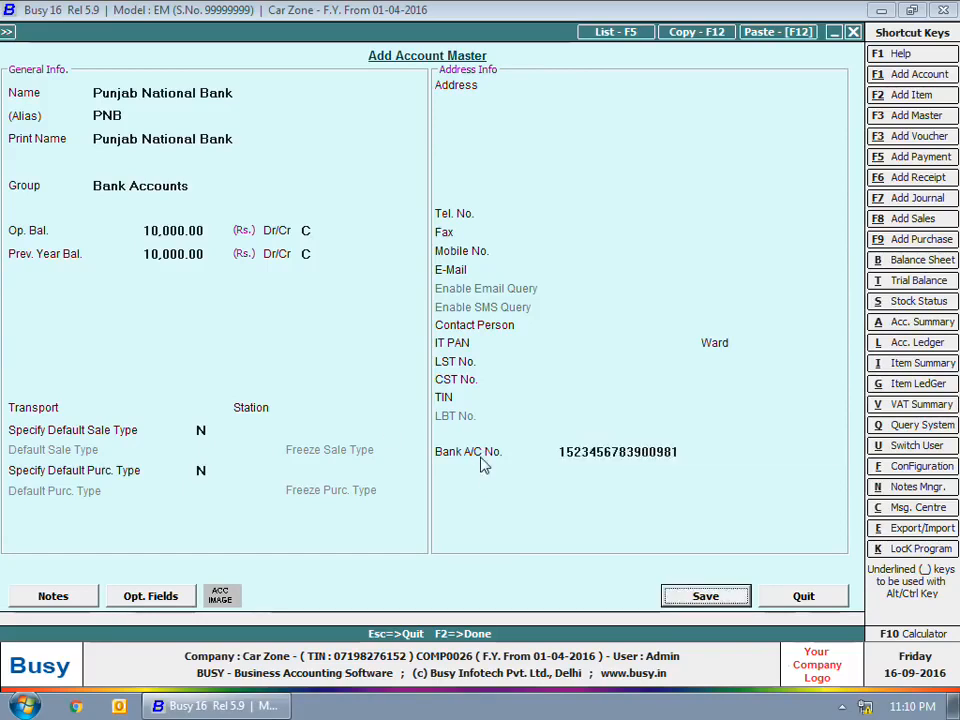
Step: Add an uncleared deposited cheque, voucher 456, from Car World for 10,000
key("Return")
type("456")
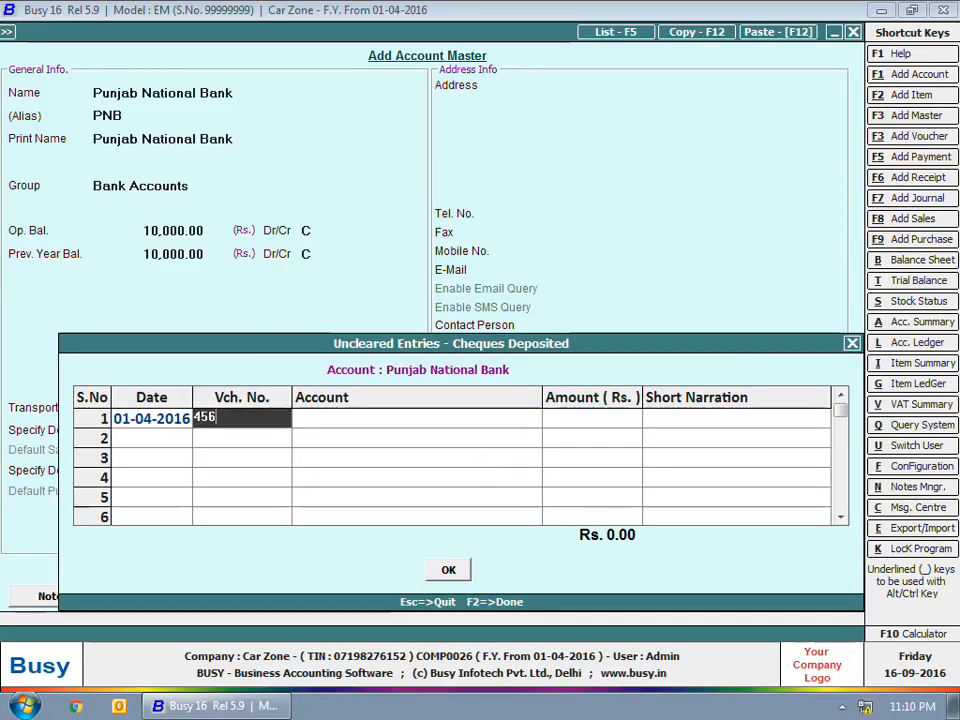
key("Return")
type("c")
key("Down")
key("Return")
type("10000")
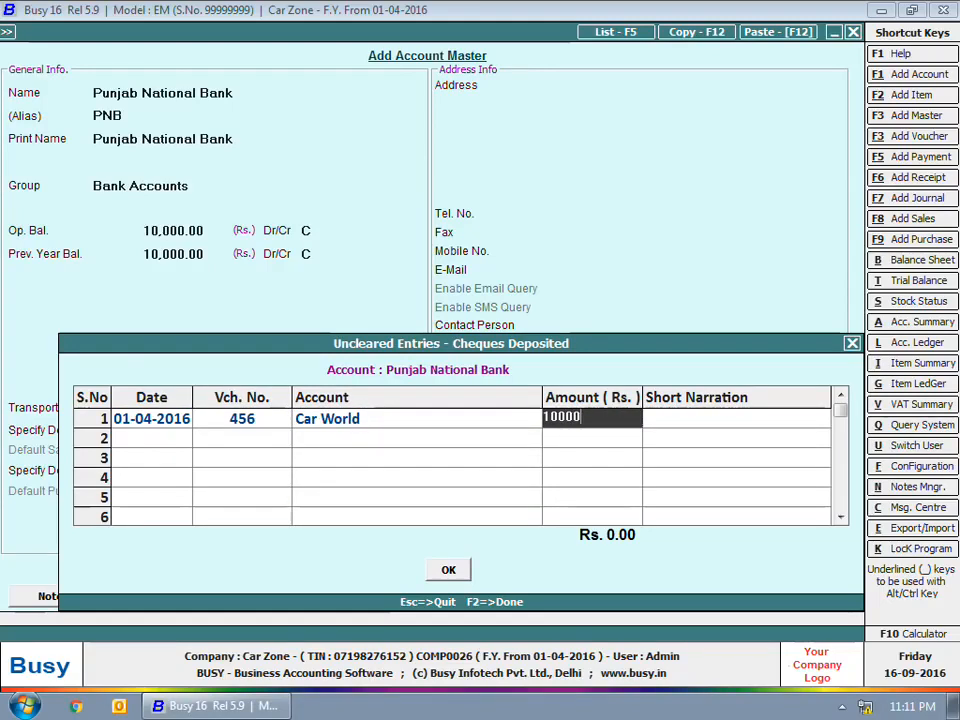
key("Return")
Step: Add an issued cheque dated 01-04-2016, voucher 456, to Car Hub for 10,000, and save the account
key("Return")
type("1-12")
key("Return")
key("Left")
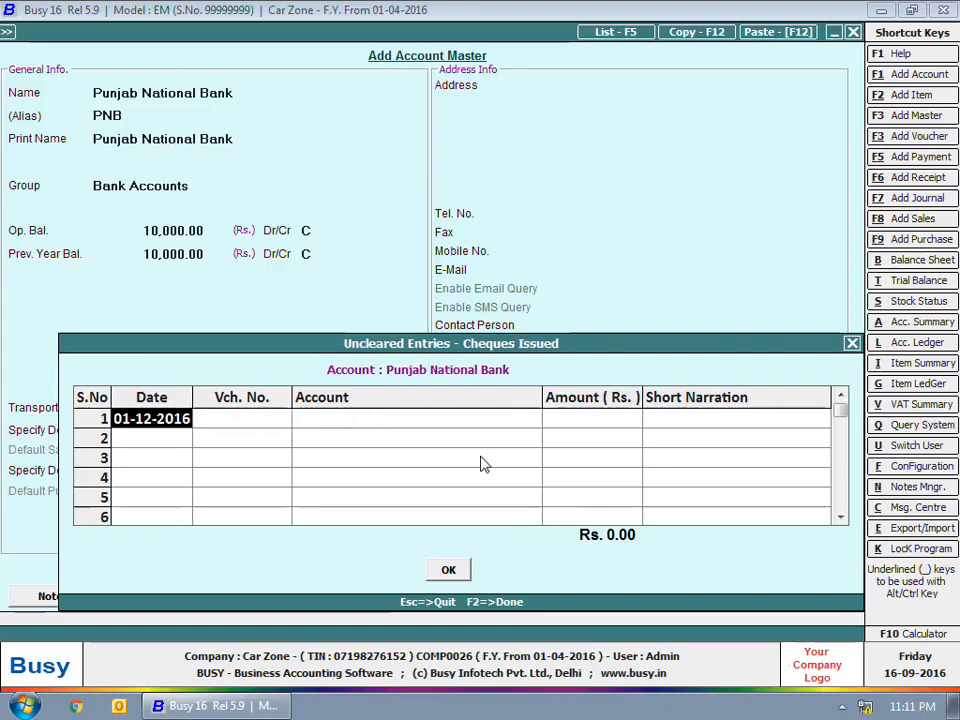
type("1-4")
key("Return")
type("456")
key("Return")
type("car")
key("Return")
type("10000")
key("Return")
key("F2")
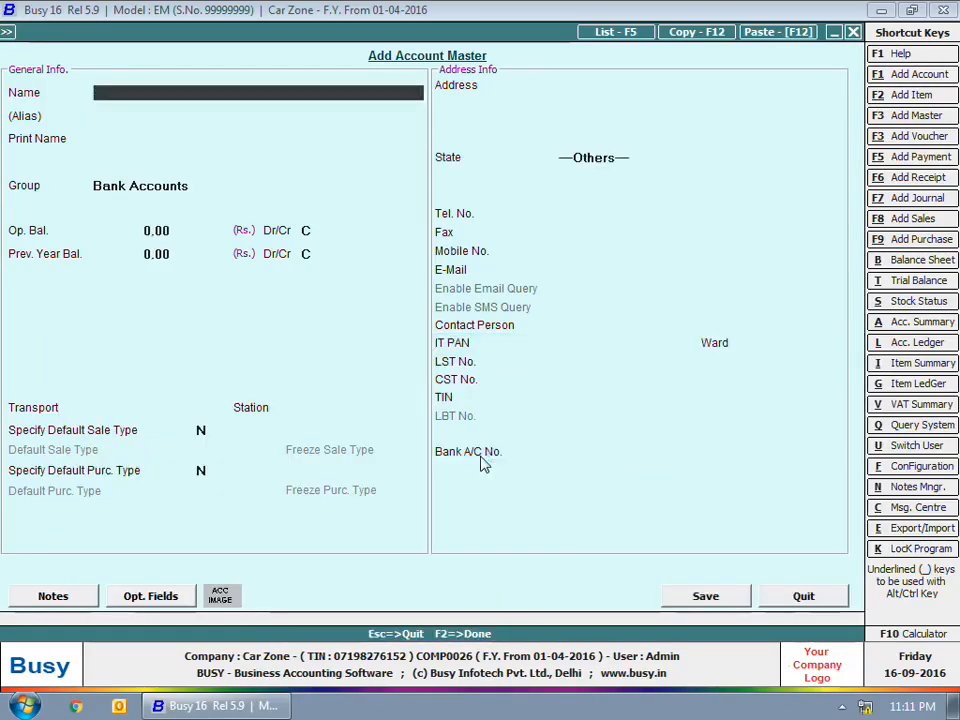
Step: Start a new Main-series payment voucher dated 10-04-2016
key("Escape")
key("Escape")
key("Escape")
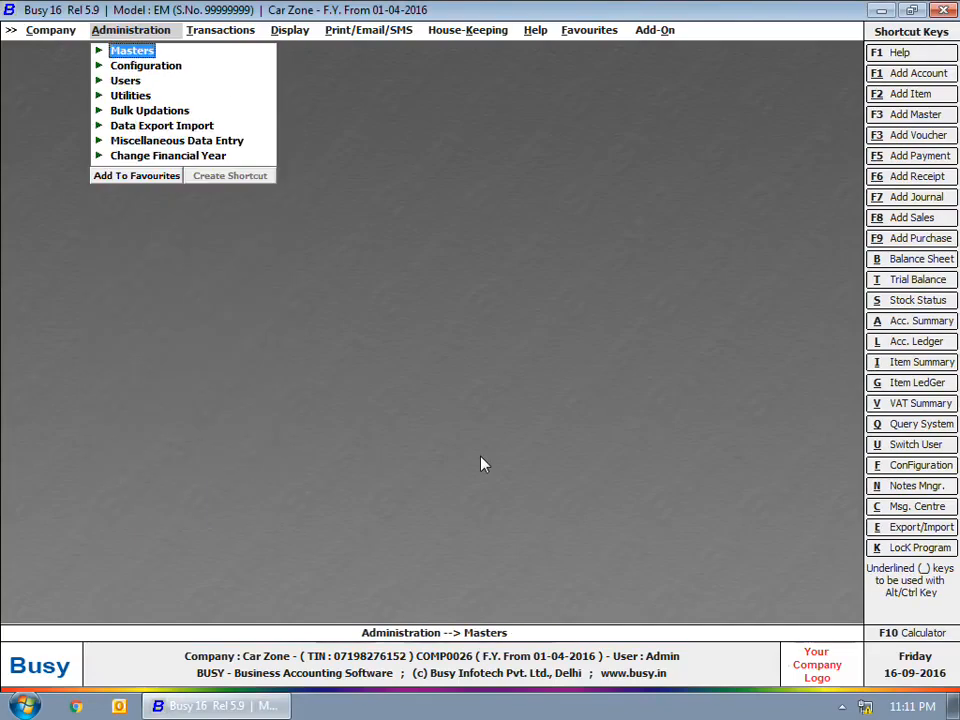
left_click(226, 30)
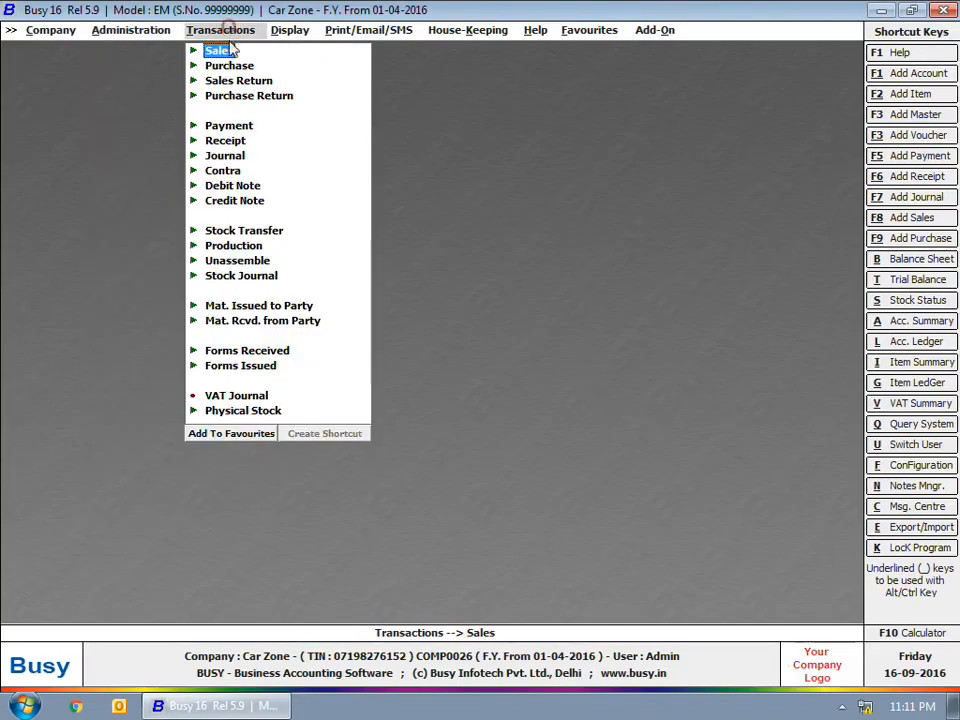
left_click(232, 126)
left_click(250, 141)
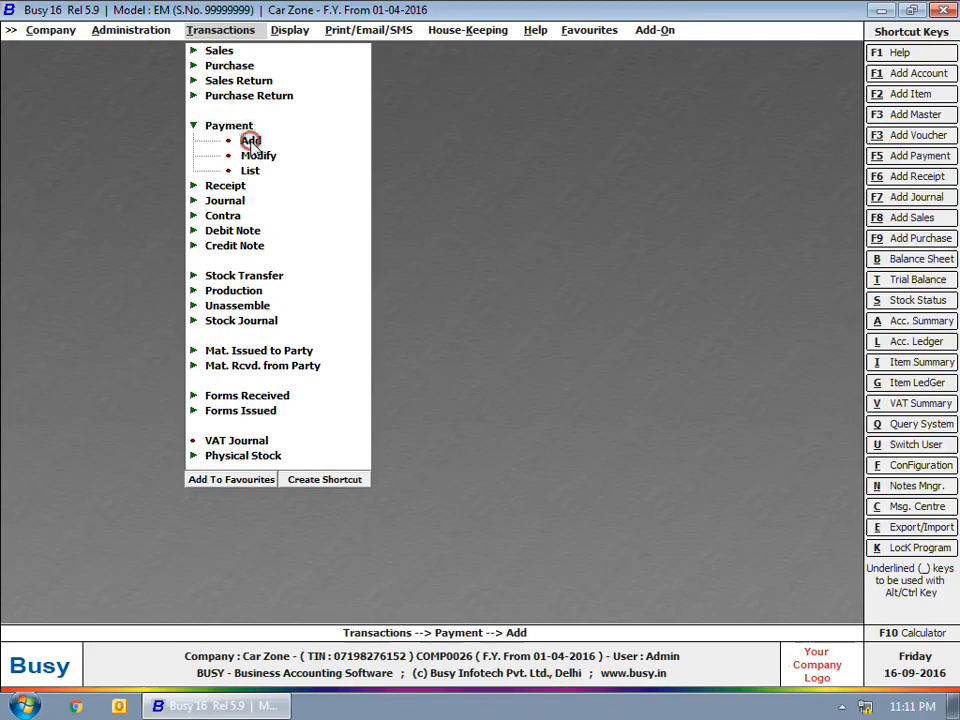
key("Return")
type("10-")
key("Return")
Step: Debit Car Hub and 30 Bank Charges with the narration 'RTGS Charges'
key("Return")
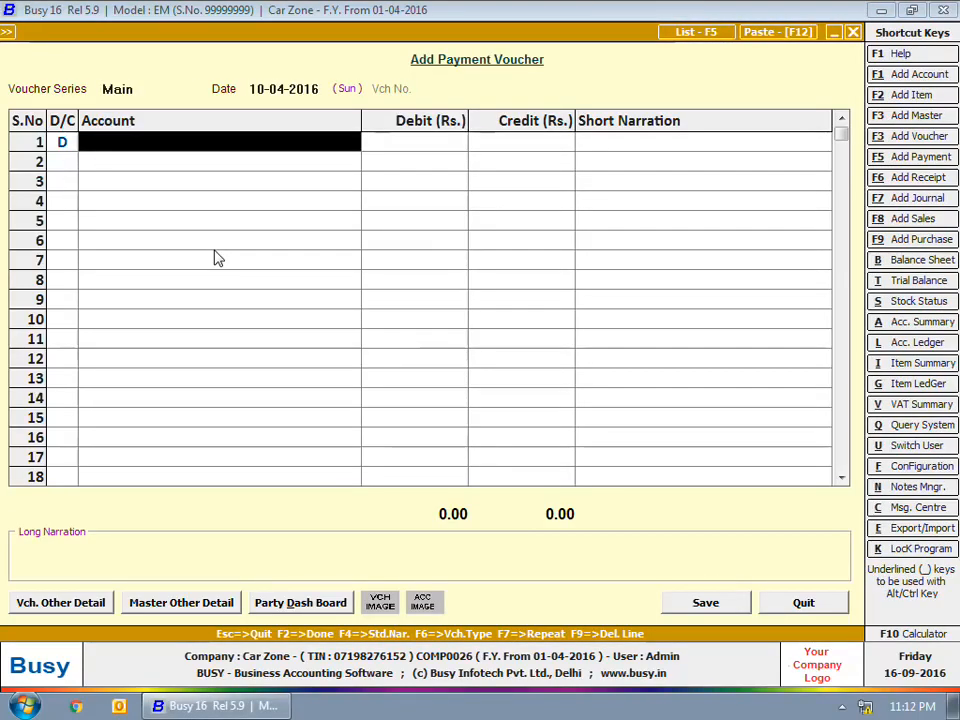
type("Car")
key("Return")
type("10000")
key("Return")
key("d")
key("Return")
type("ba")
key("Return")
type("30")
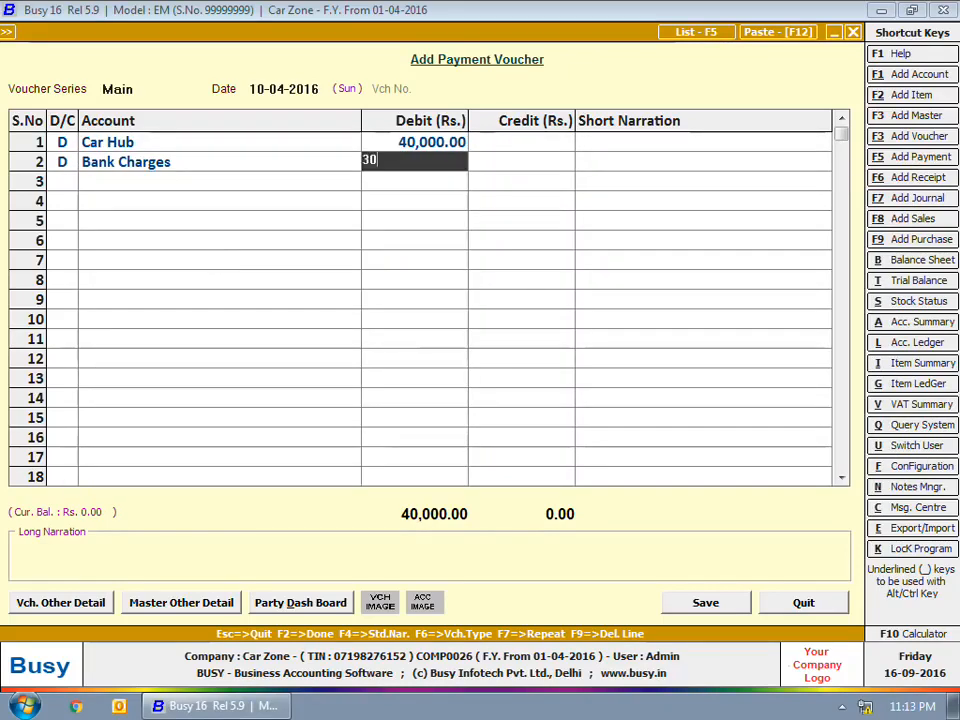
key("Return")
type("RTG")
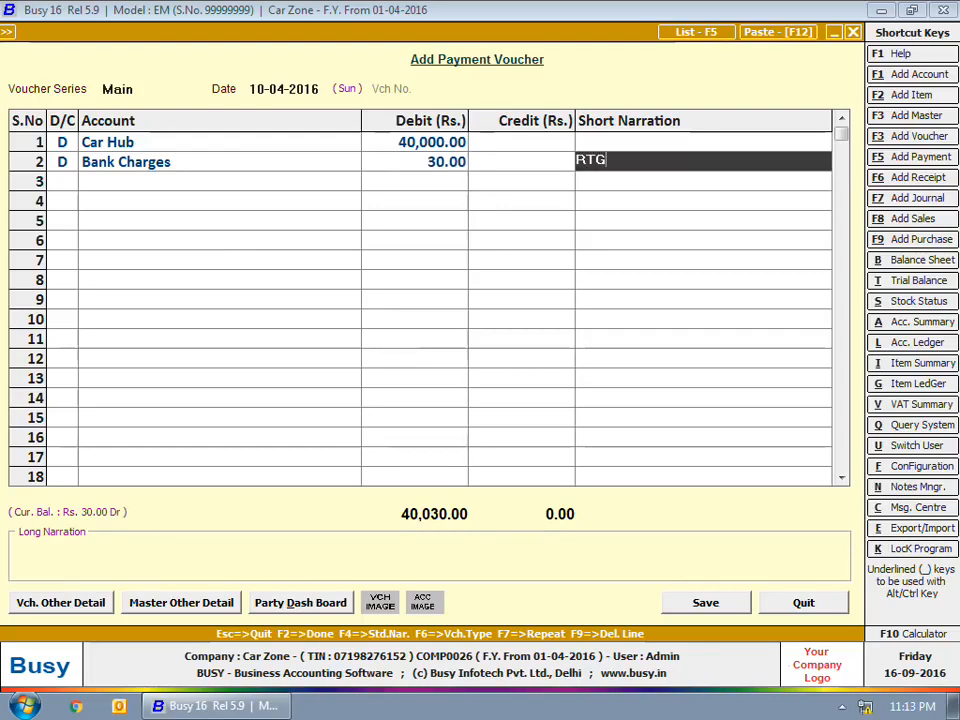
type("S Charges")
Step: Credit State Bank of India with the auto-filled 40,030.00
key("Return")
key("c")
key("Return")
type("s")
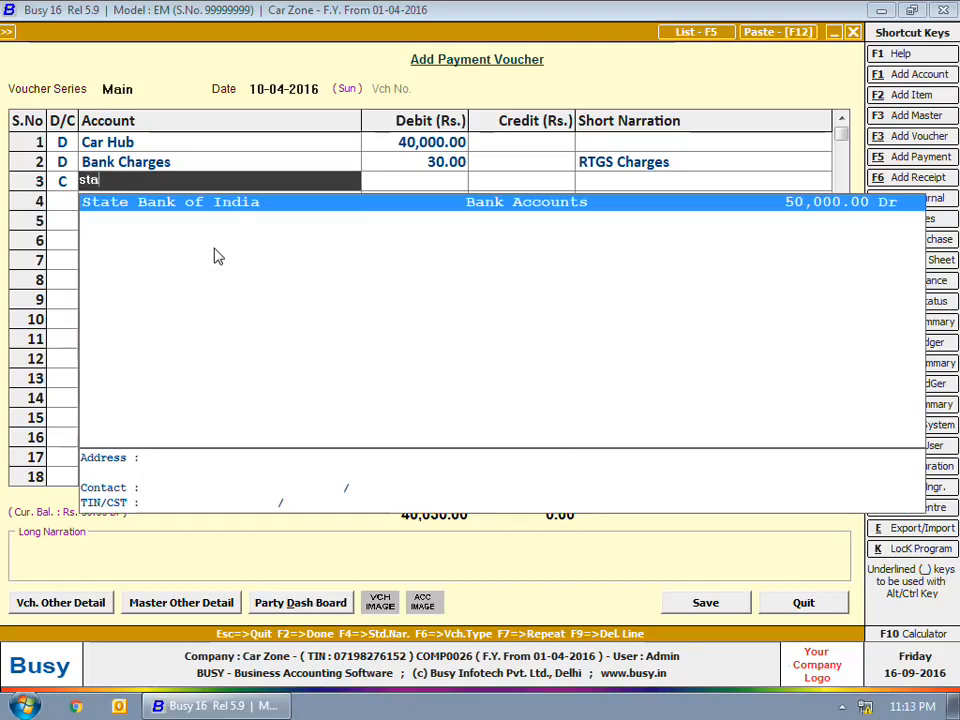
key("Return")
key("Return")
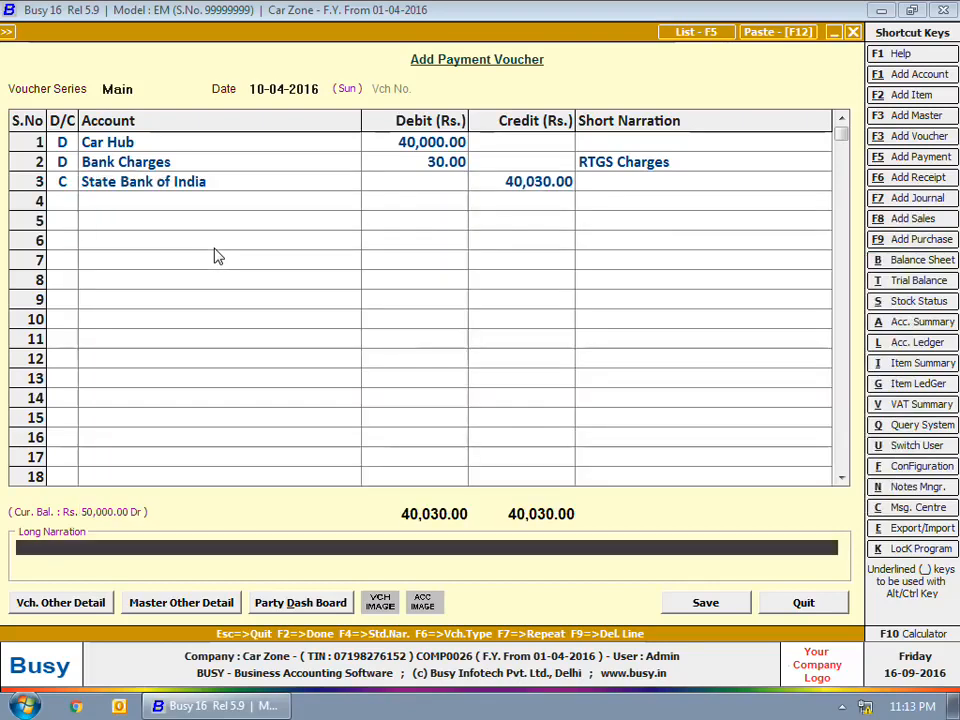
key("Return")
key("Return")
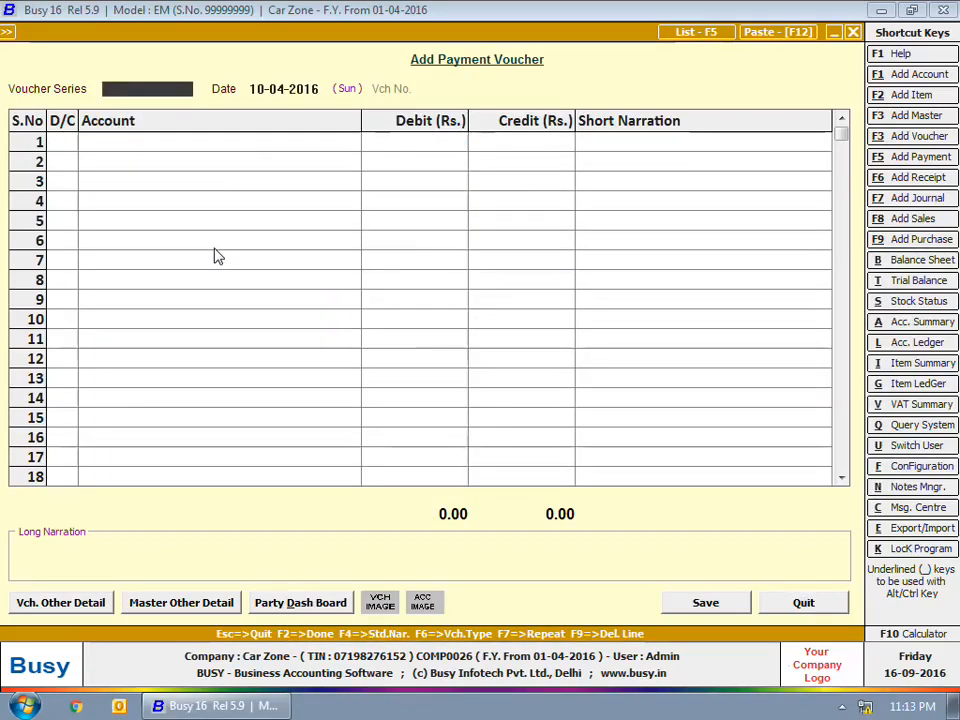
Step: Save the payment and start a Main-series receipt voucher dated 15-04-2016
key("Escape")
key("Escape")
key("Down")
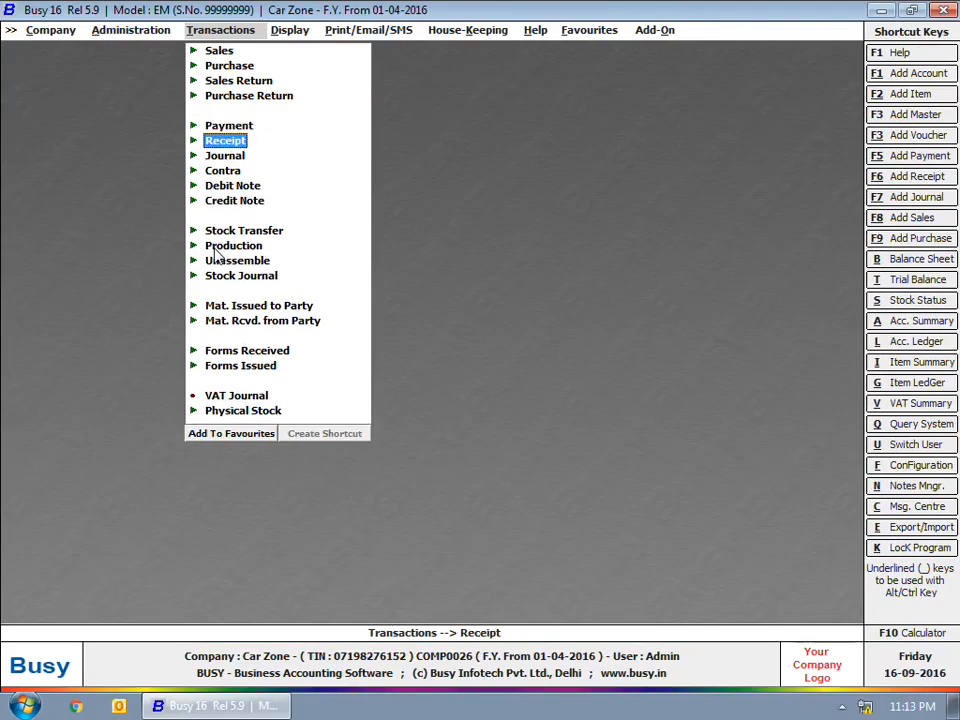
key("Return")
key("Return")
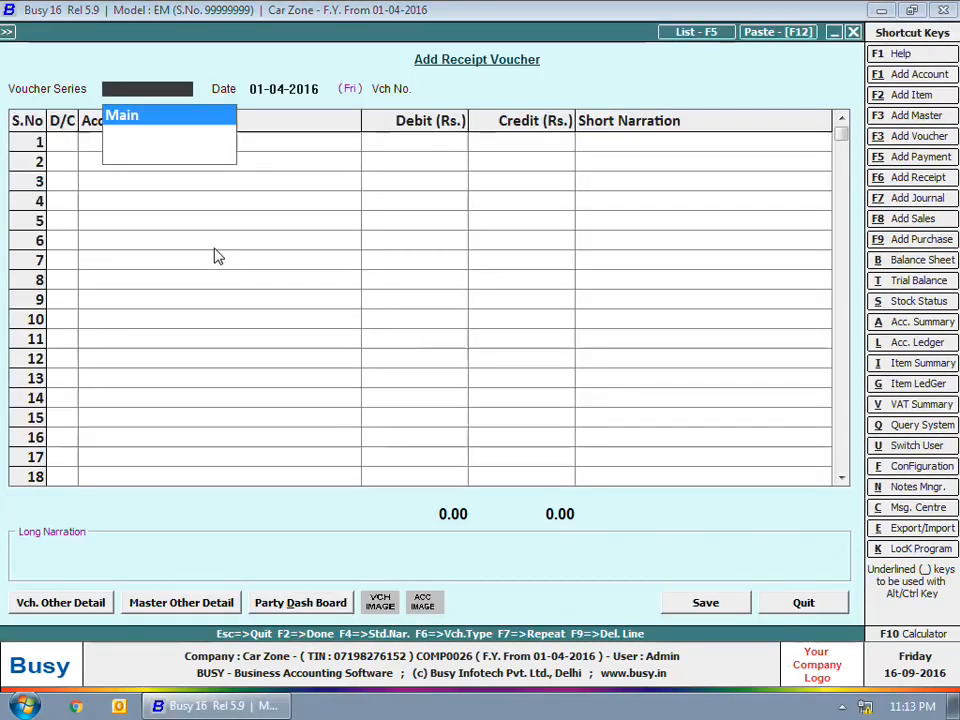
key("Return")
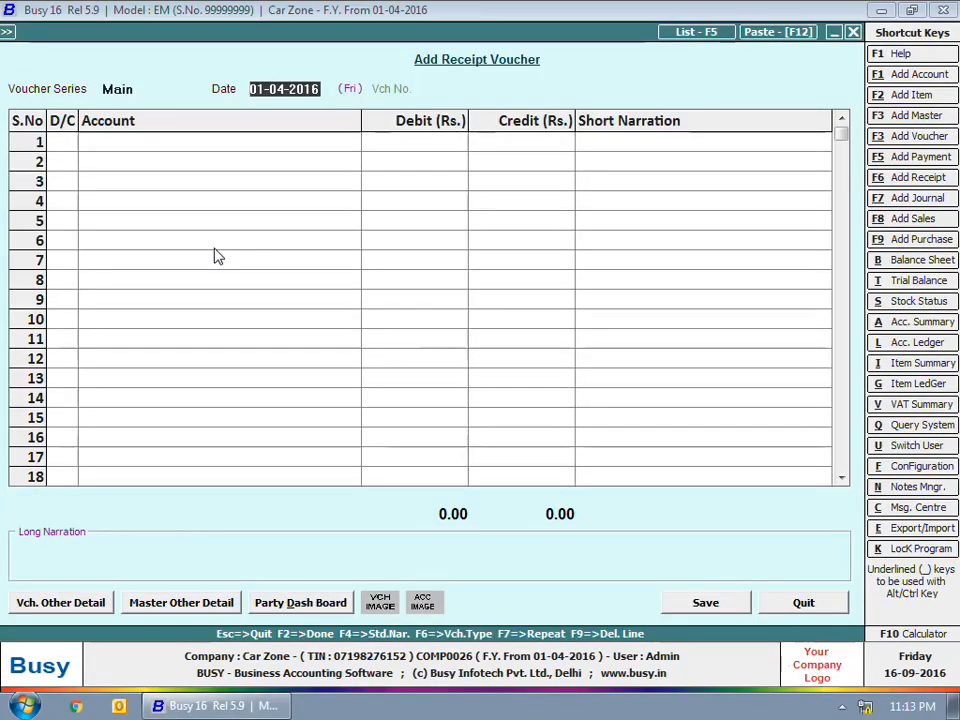
type("15-4")
key("Return")
key("Return")
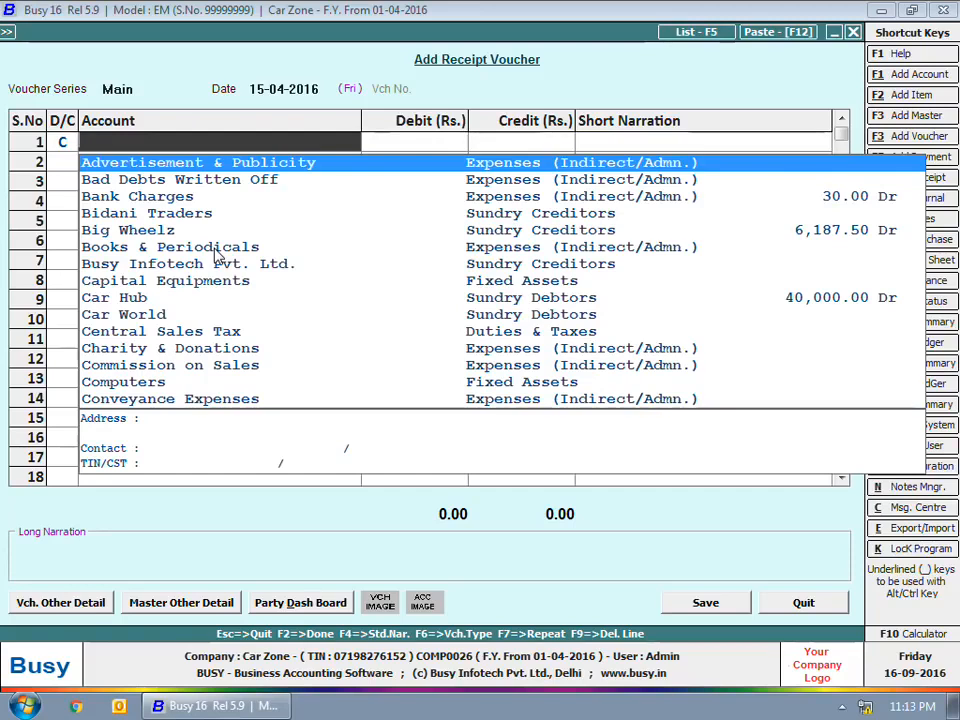
Step: Credit Bidani Traders 30,000 on the first line
type("b")
key("Down")
key("Down")
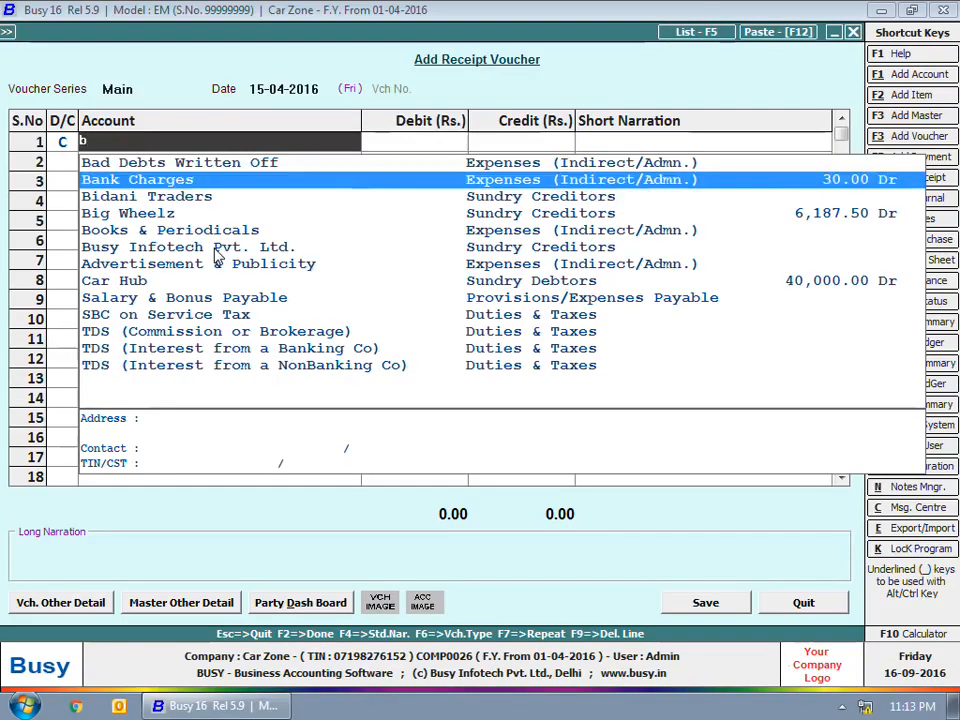
key("Return")
type("30000")
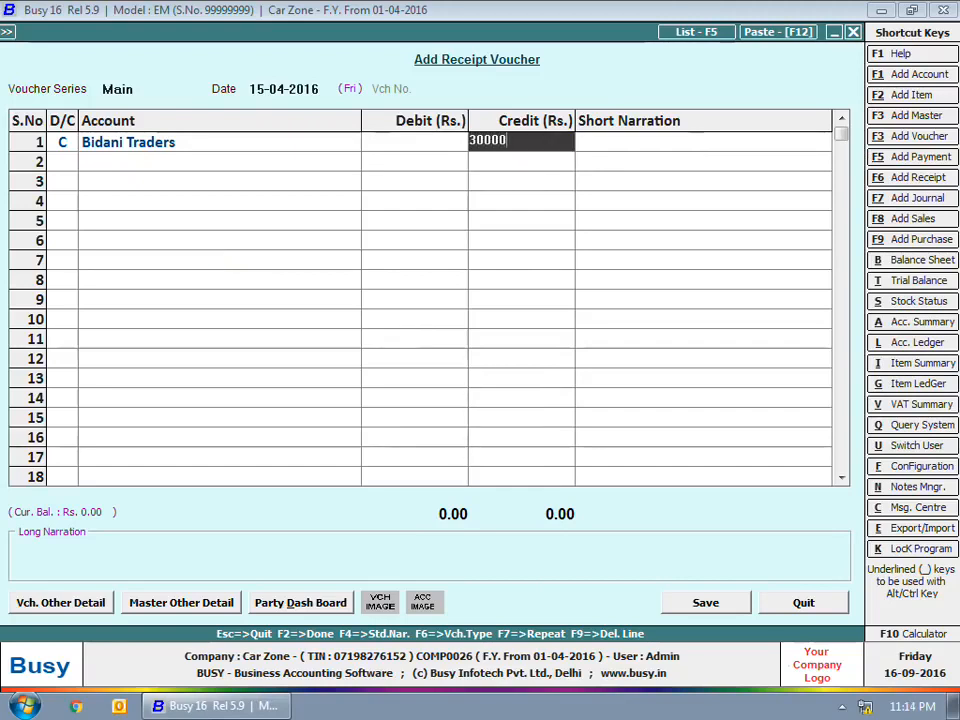
key("Return")
key("Return")
key("Return")
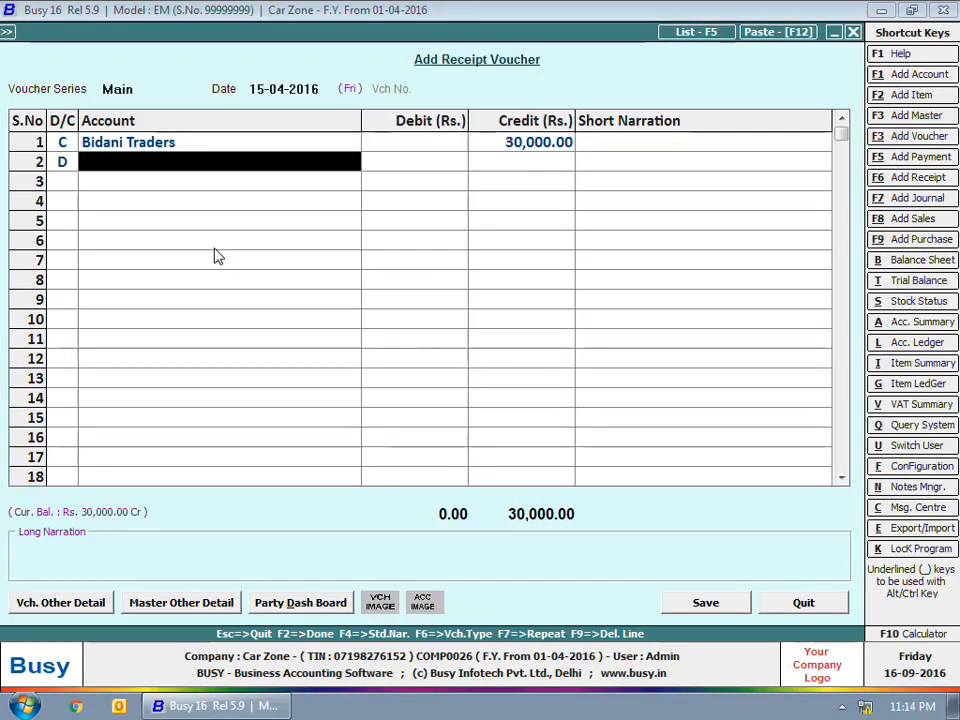
Step: Credit Big Wheelz 20,000 on the second line
key("Left")
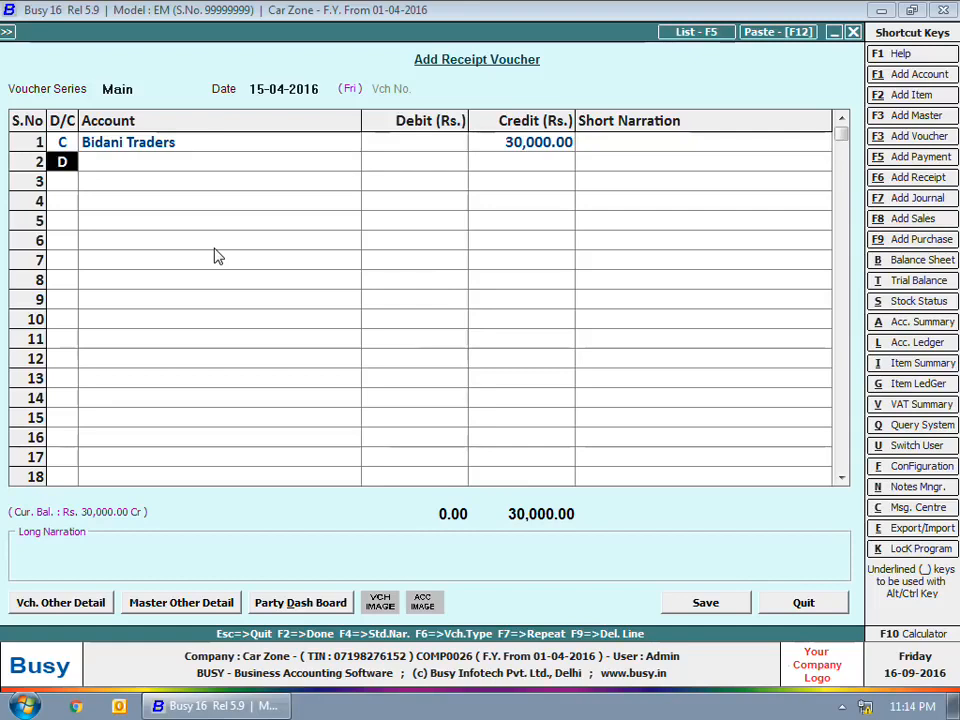
key("c")
key("Return")
type("b")
key("Down")
key("Down")
key("Down")
key("Return")
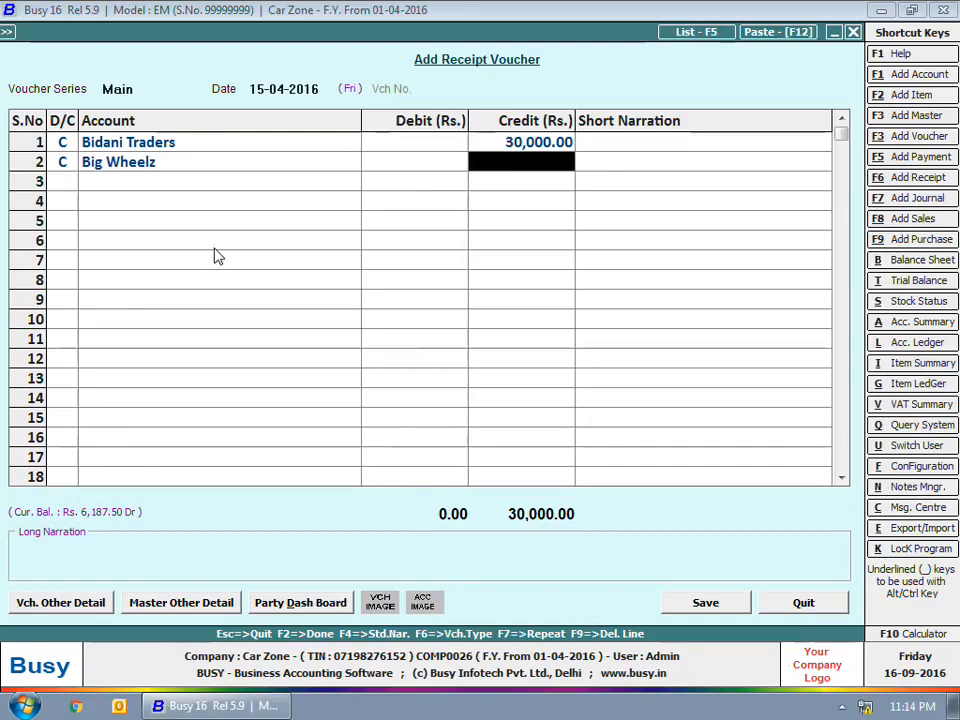
type("20000")
key("Return")
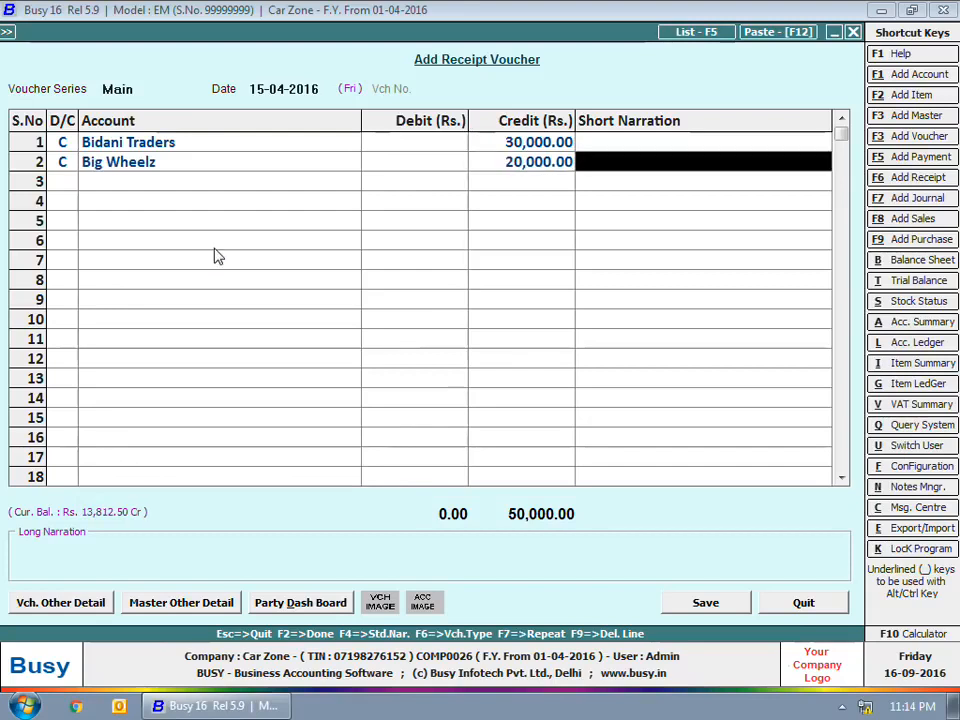
Step: Add narrations 'Cheque No - 0018' and 'Cheque No - 0023', and debit State Bank of India
type("Cheque ")
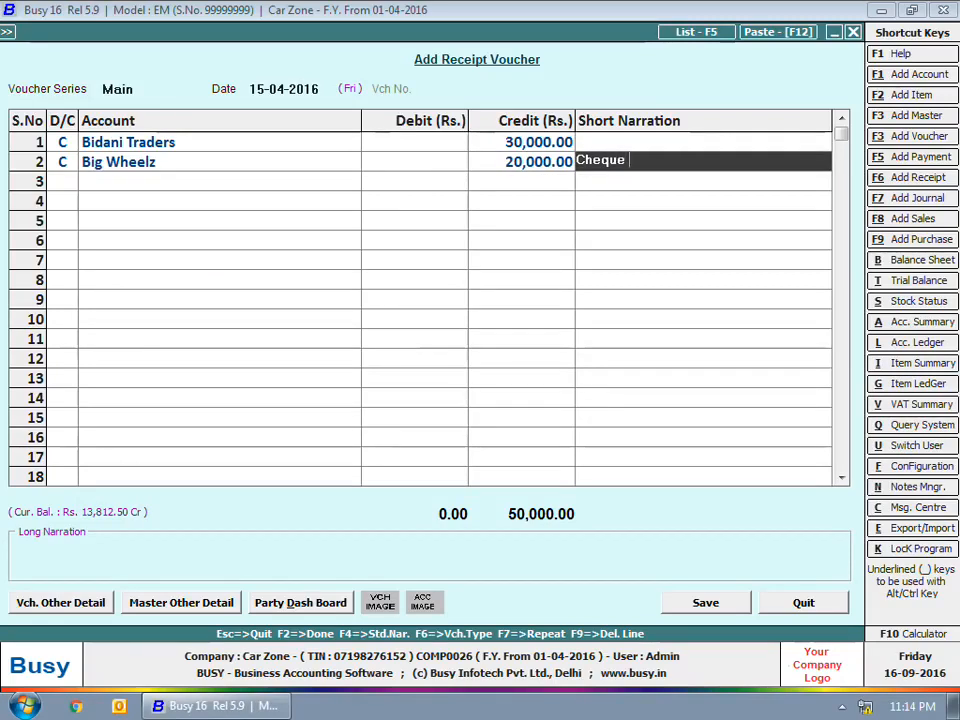
type("No - 0018")
key("Up")
type("Cheque No")
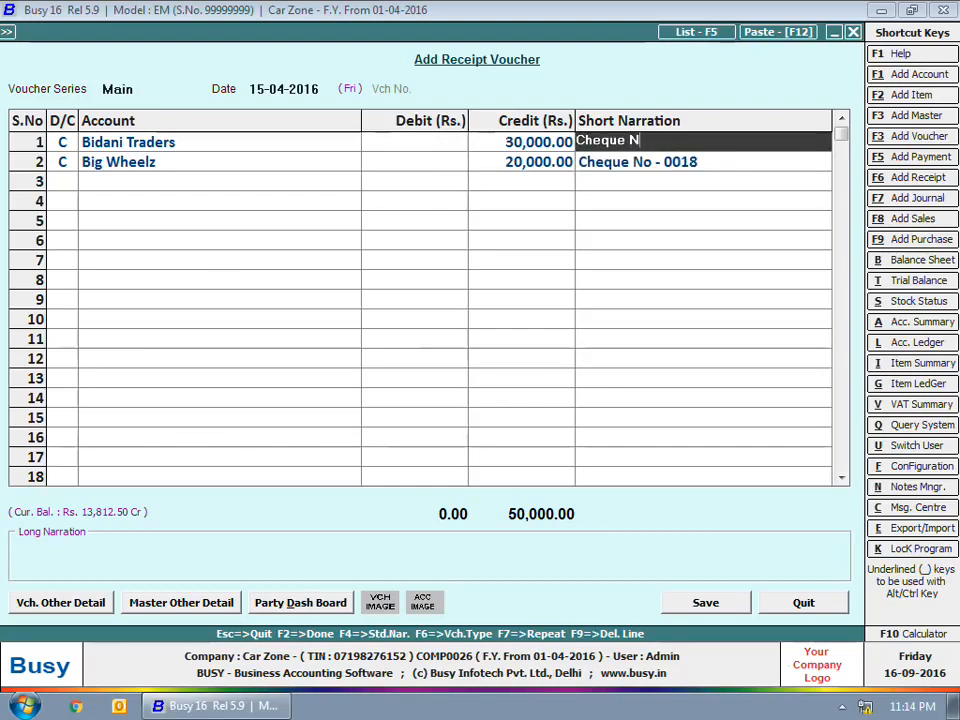
type(" - 0023")
key("Return")
key("Return")
key("Return")
key("Return")
key("Return")
key("Return")
key("Return")
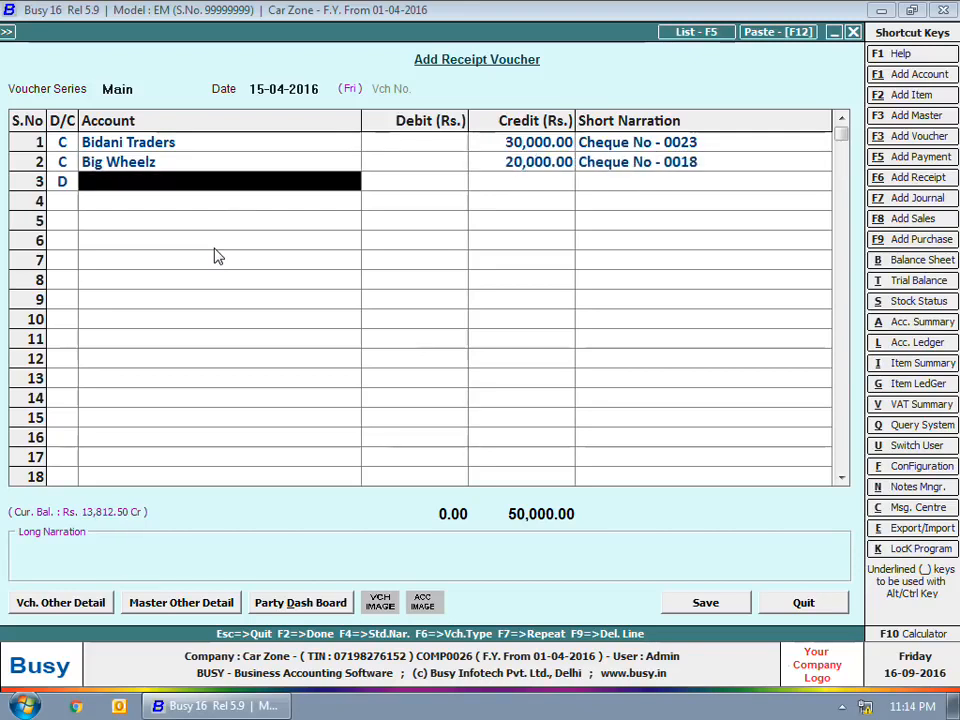
key("Return")
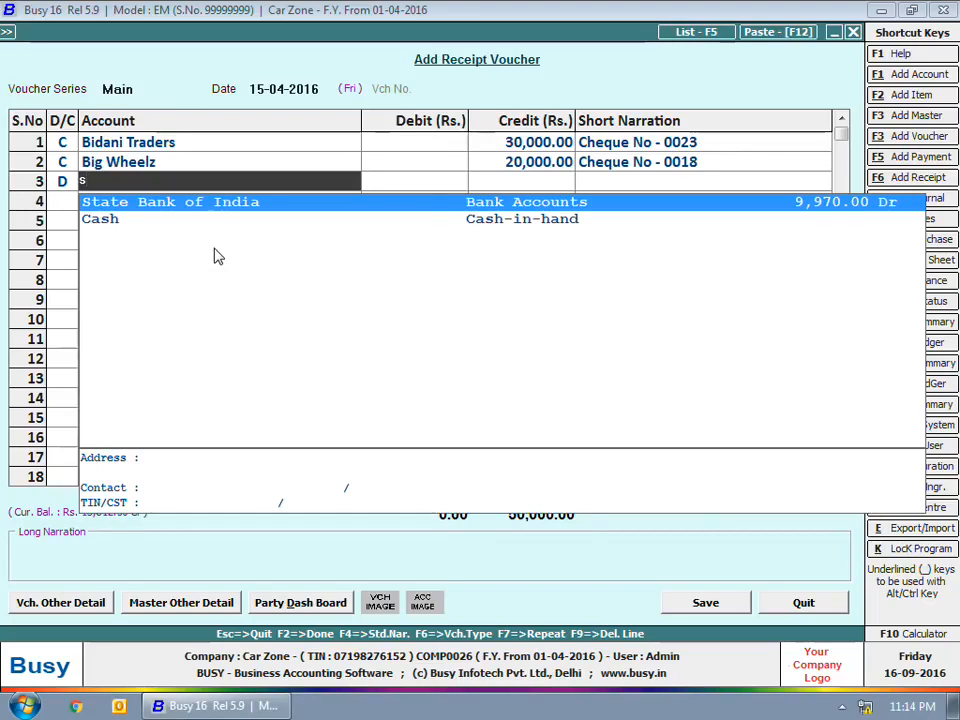
key("Return")
key("Return")
key("Return")
key("Return")
Step: Save a 20-04-2016 receipt crediting Bidani Traders 20,000 into Punjab National Bank, then exit receipts
key("Return")
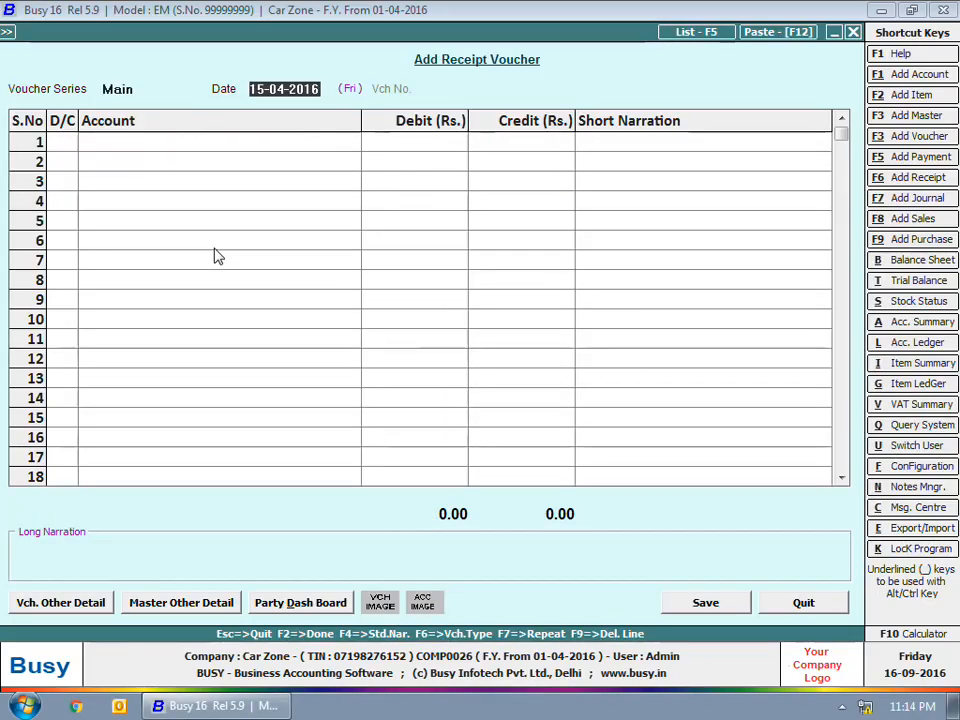
type("20-4")
key("Return")
key("Return")
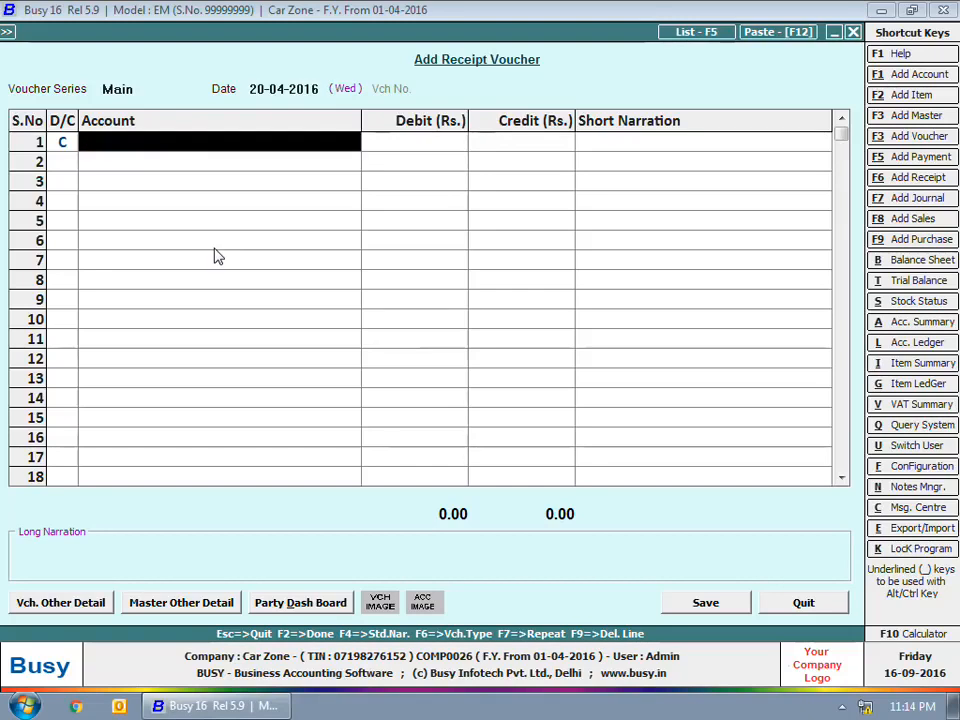
type("bi")
key("Return")
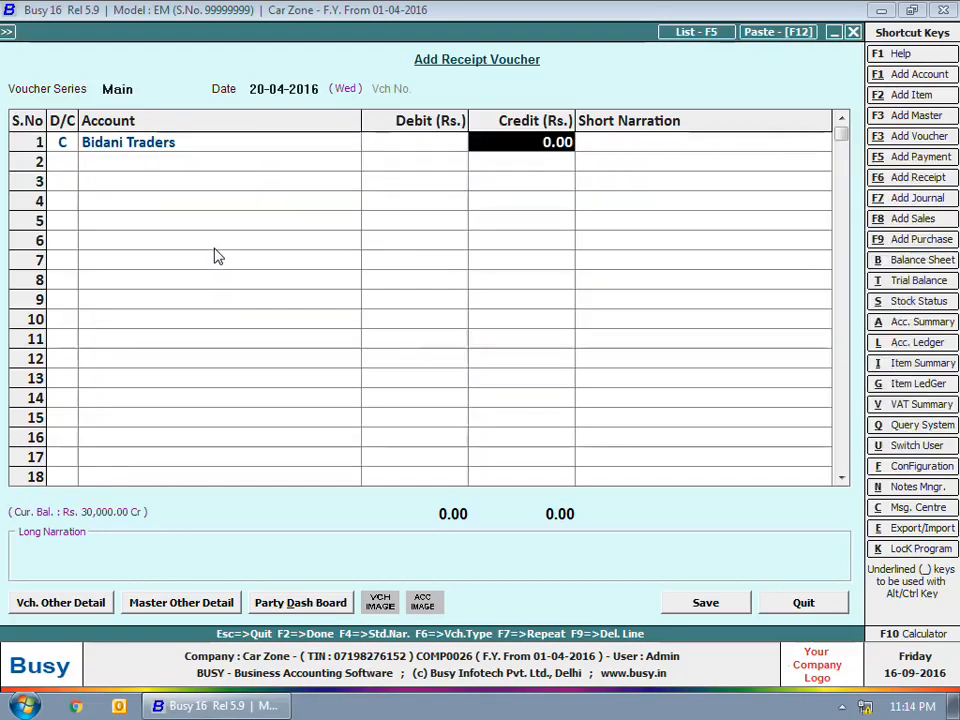
type("20000")
key("Return")
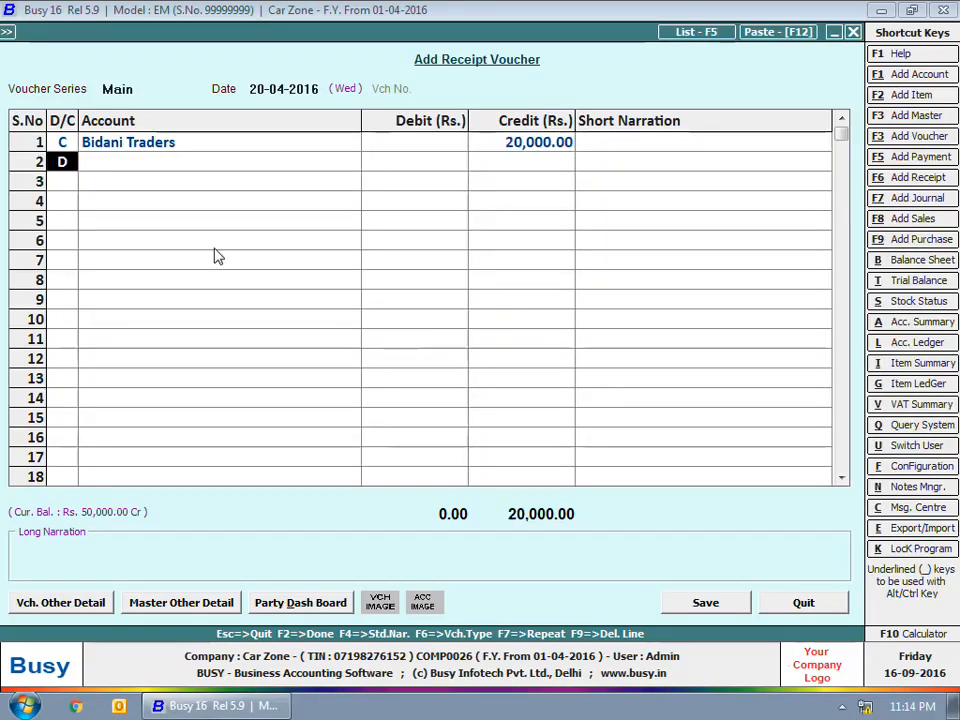
key("Return")
type("pnb")
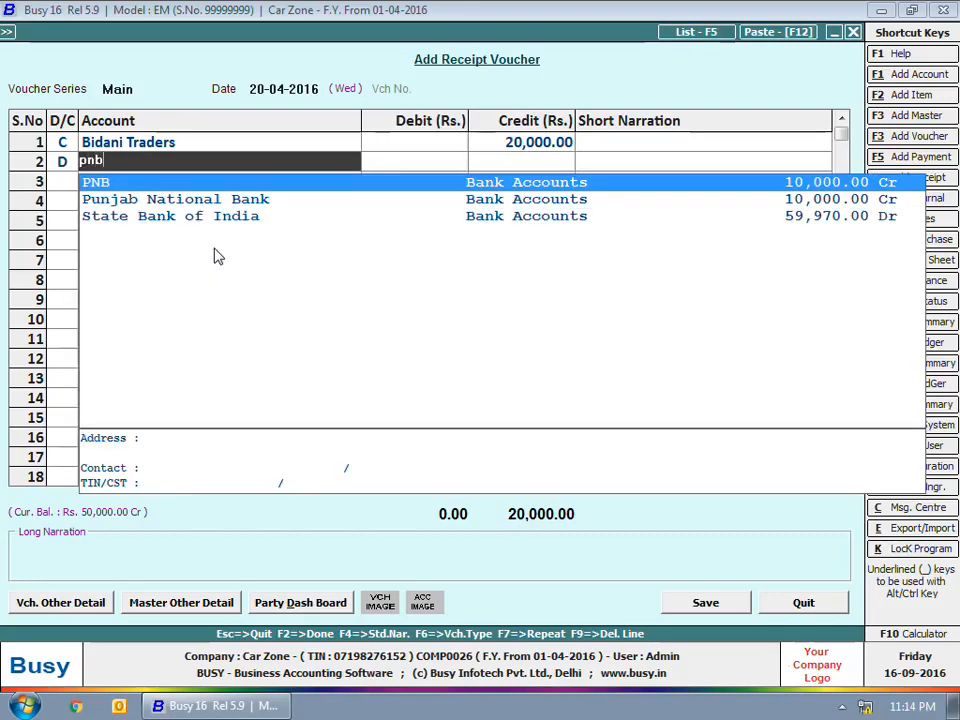
key("Return")
key("Return")
key("Return")
key("Return")
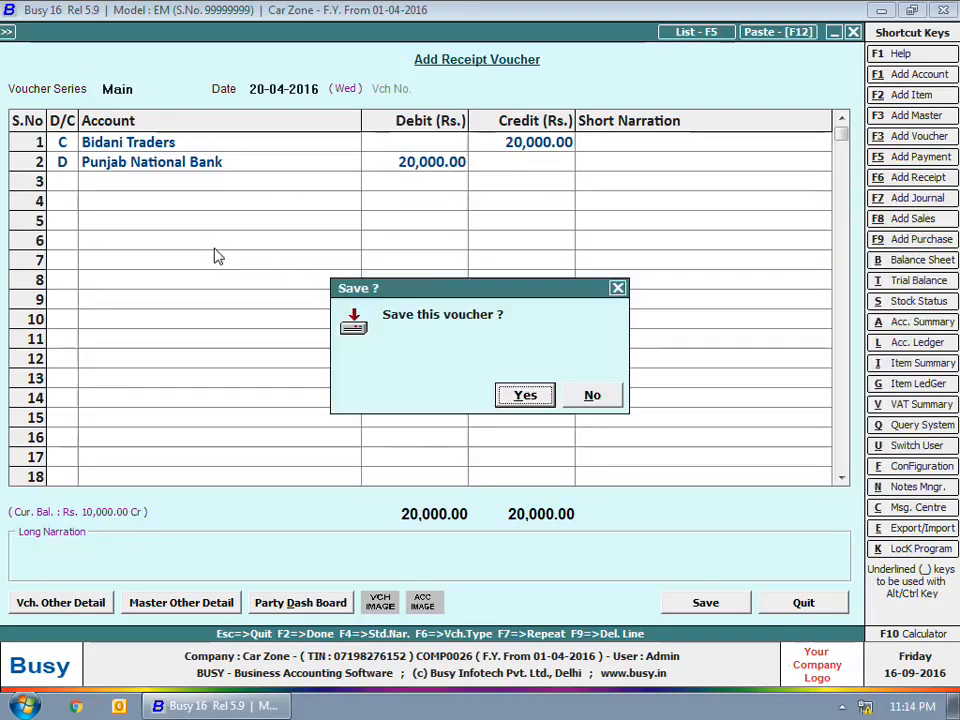
key("Return")
key("Escape")
key("Escape")
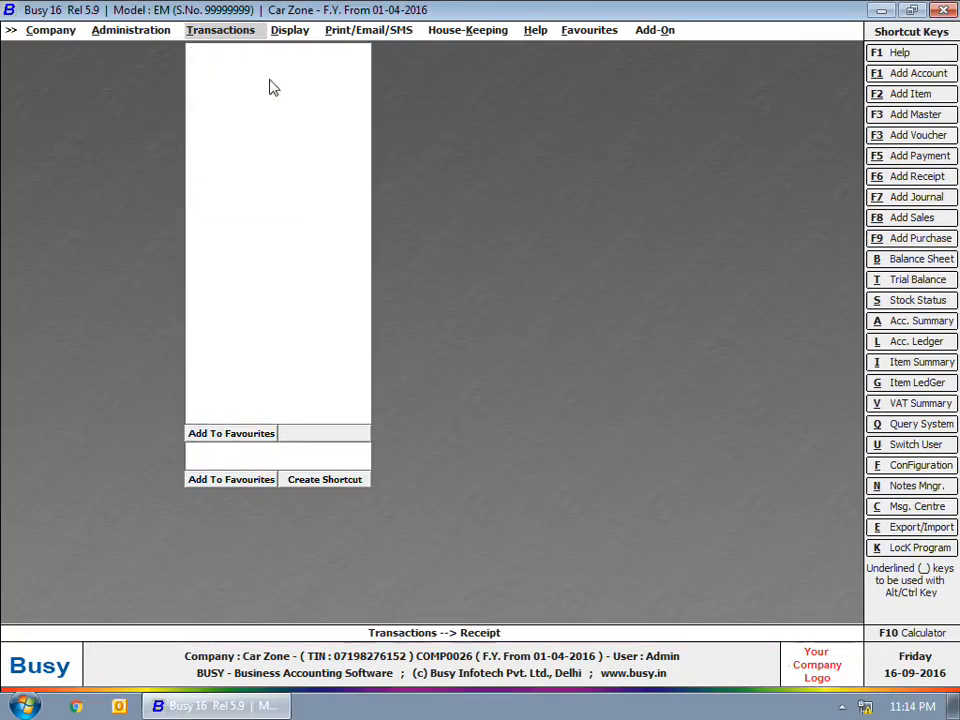
key("Escape")
Step: Run Bank Reconciliation Show All Entries for State Bank of India, 01-04-2016 to 20-04-2016
left_click(289, 30)
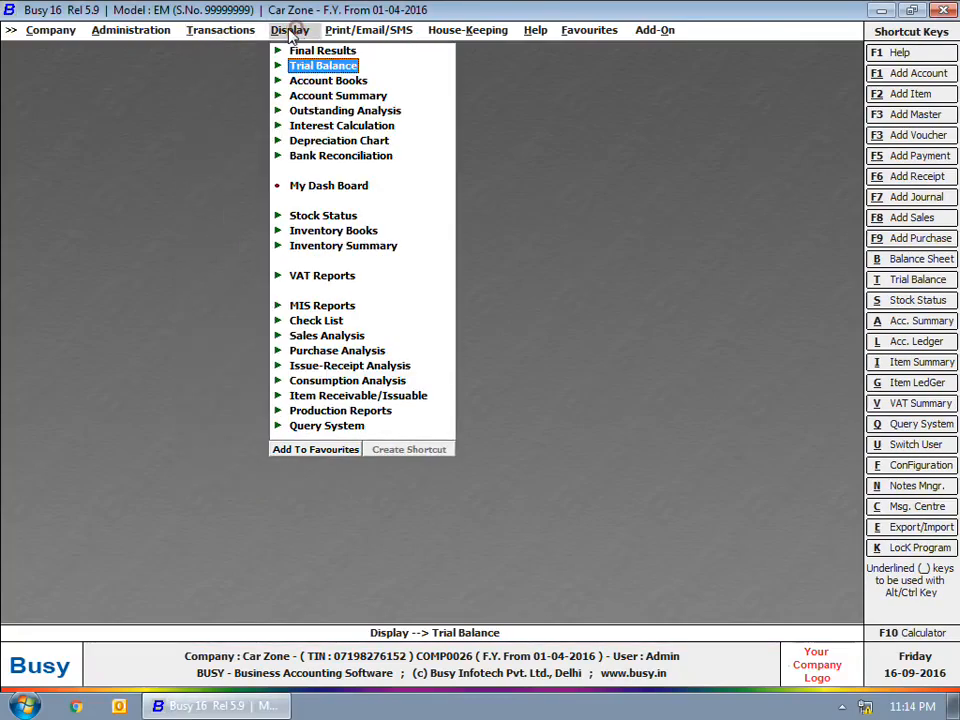
left_click(336, 158)
left_click(356, 172)
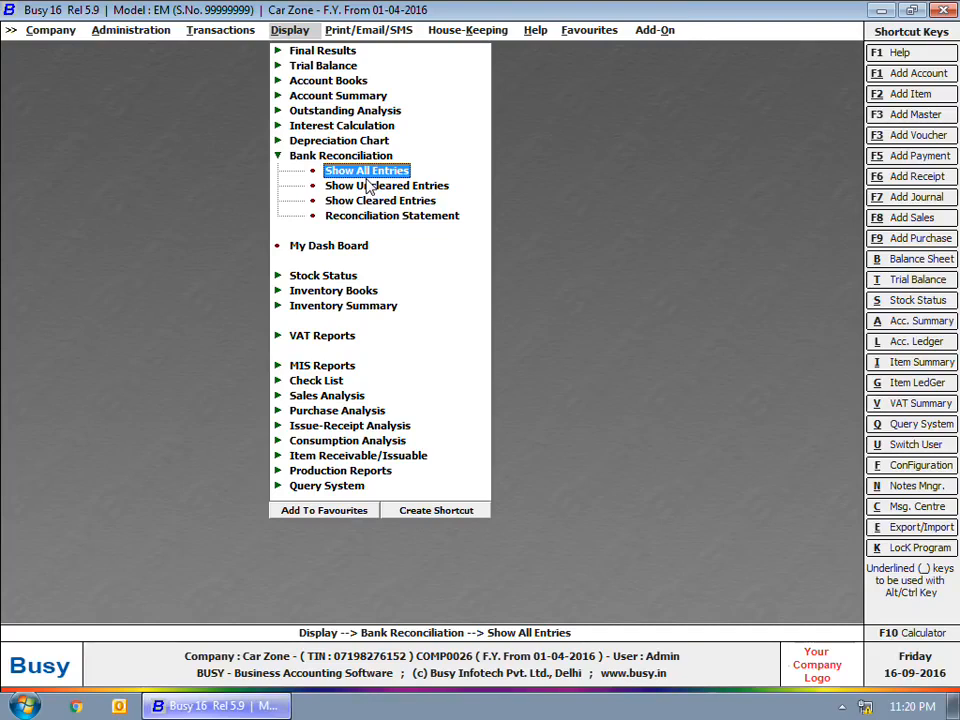
key("Return")
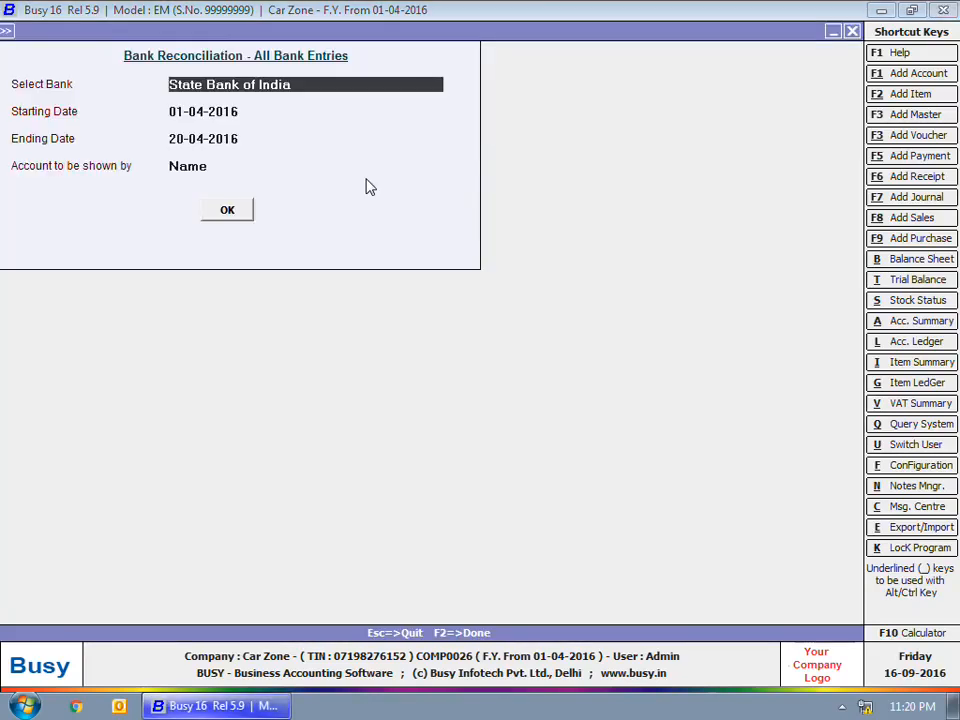
left_click(216, 207)
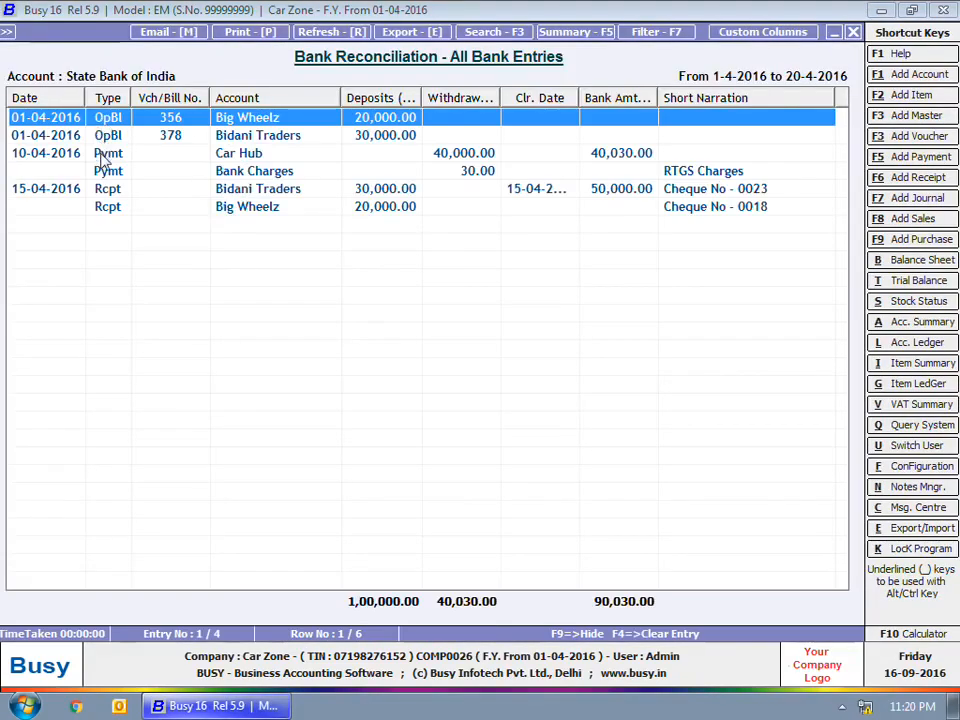
Step: Clear the 10-04-2016 Car Hub payment entry with a 12-04-2016 clearing date
left_click(105, 157)
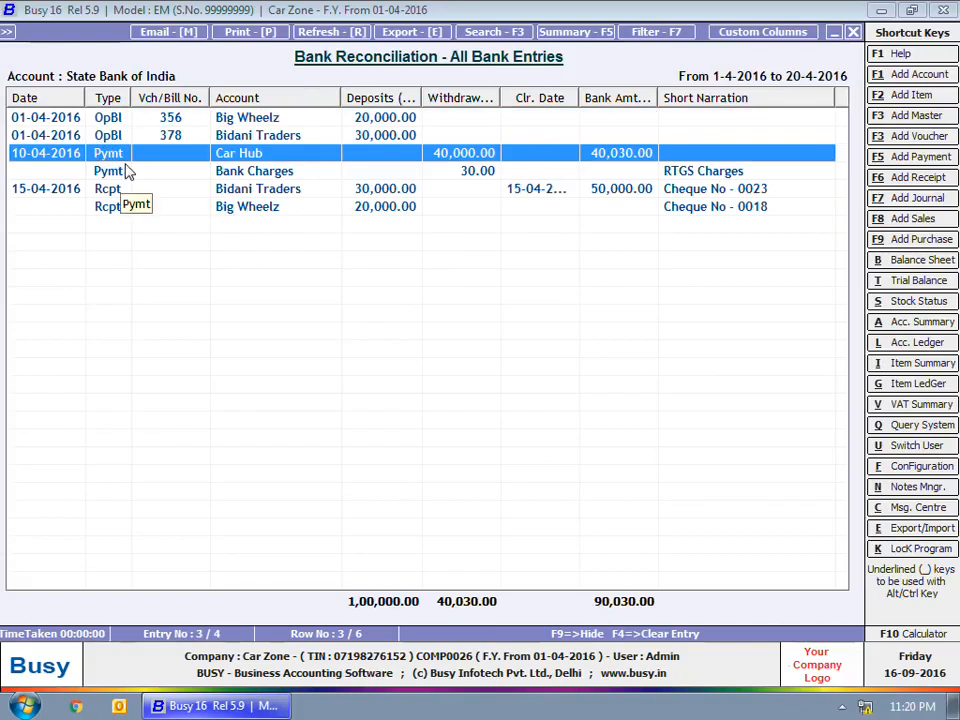
key("Return")
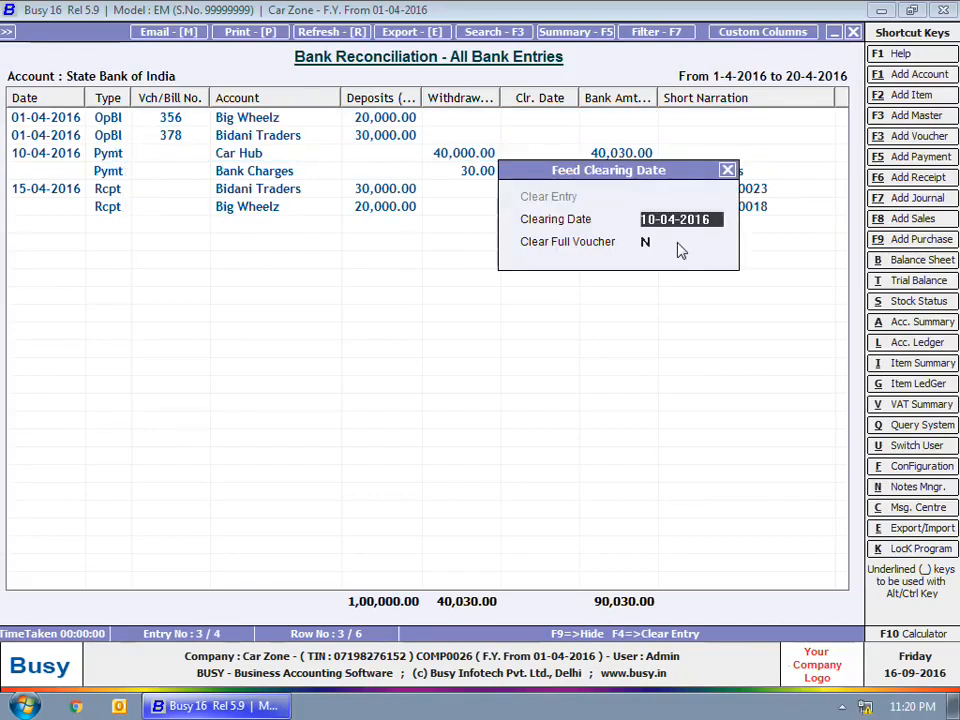
type("12-4")
key("Return")
type("Y")
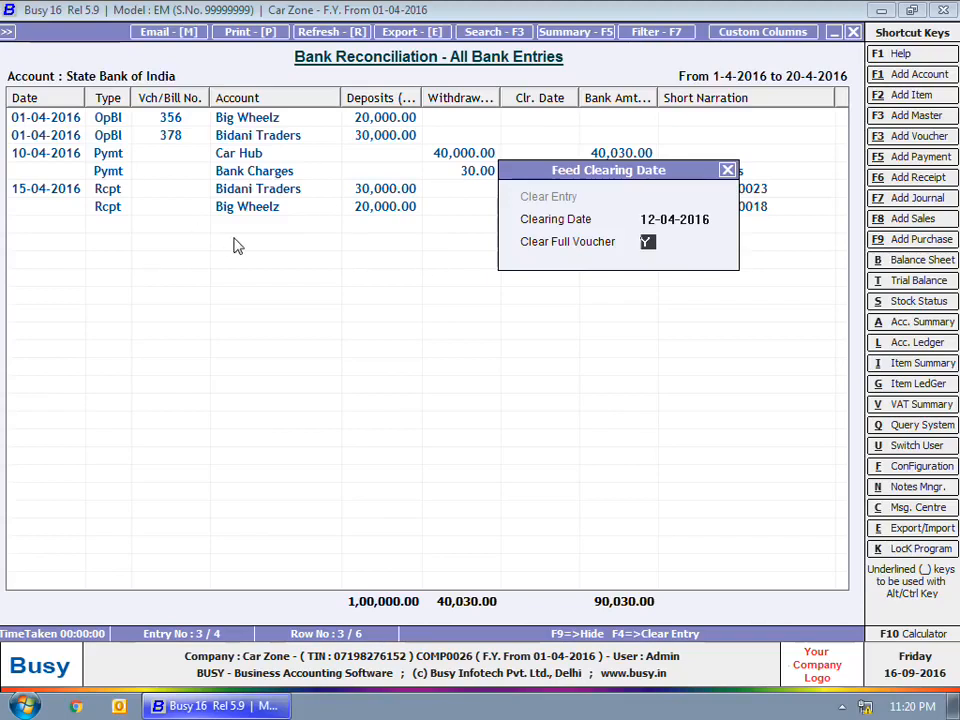
key("Return")
Step: Accept the default clearing dates for the Bidani Traders cheque and the Big Wheelz receipt (15-04-2016)
left_click(254, 188)
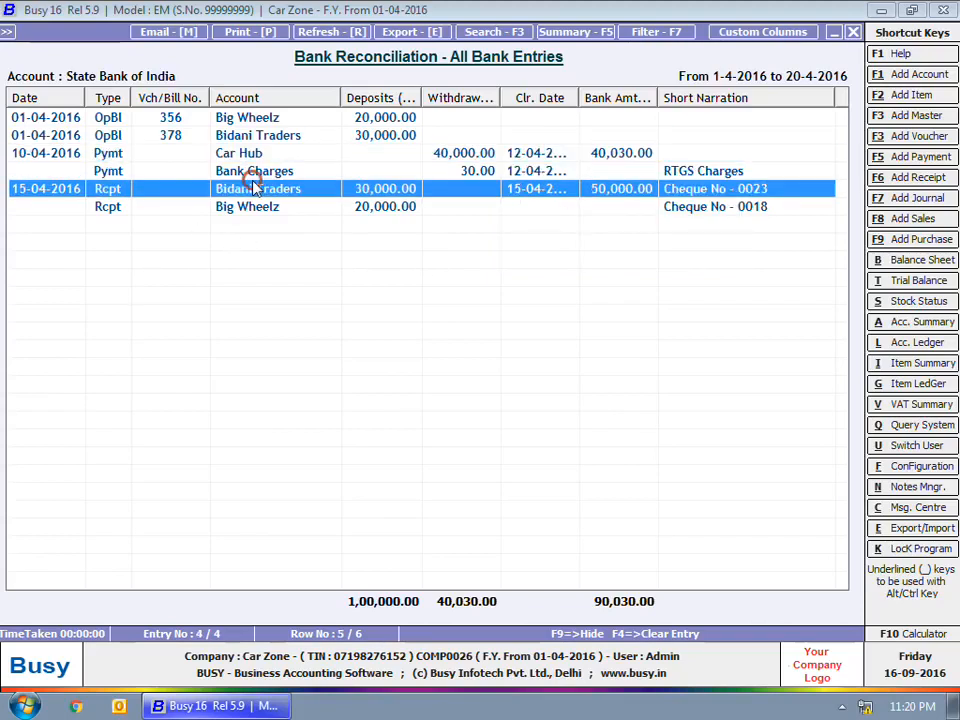
key("Return")
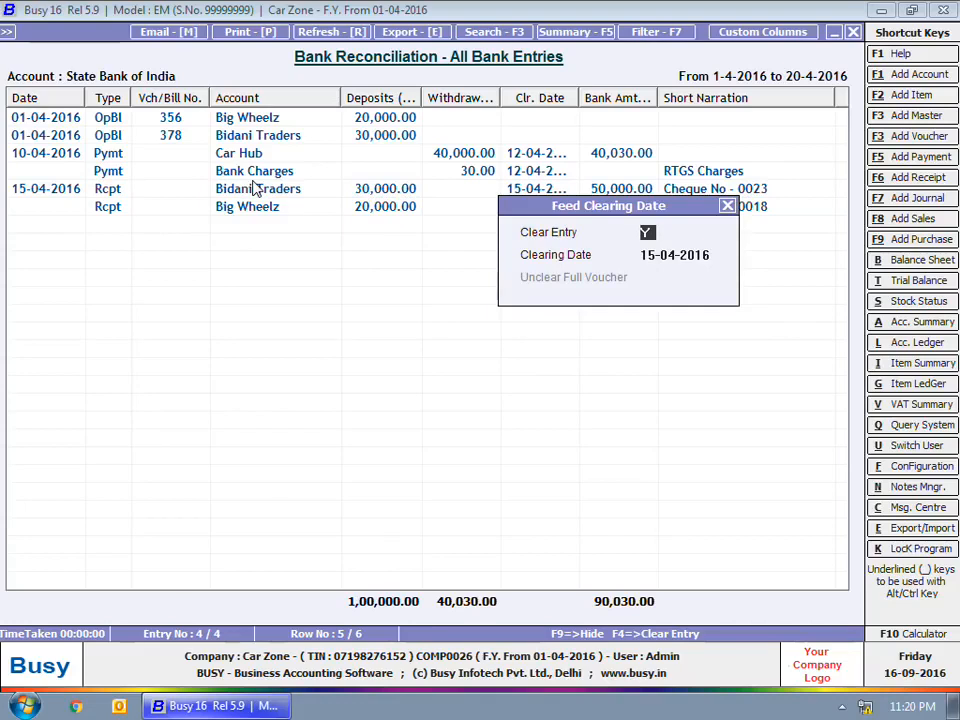
key("Return")
key("Down")
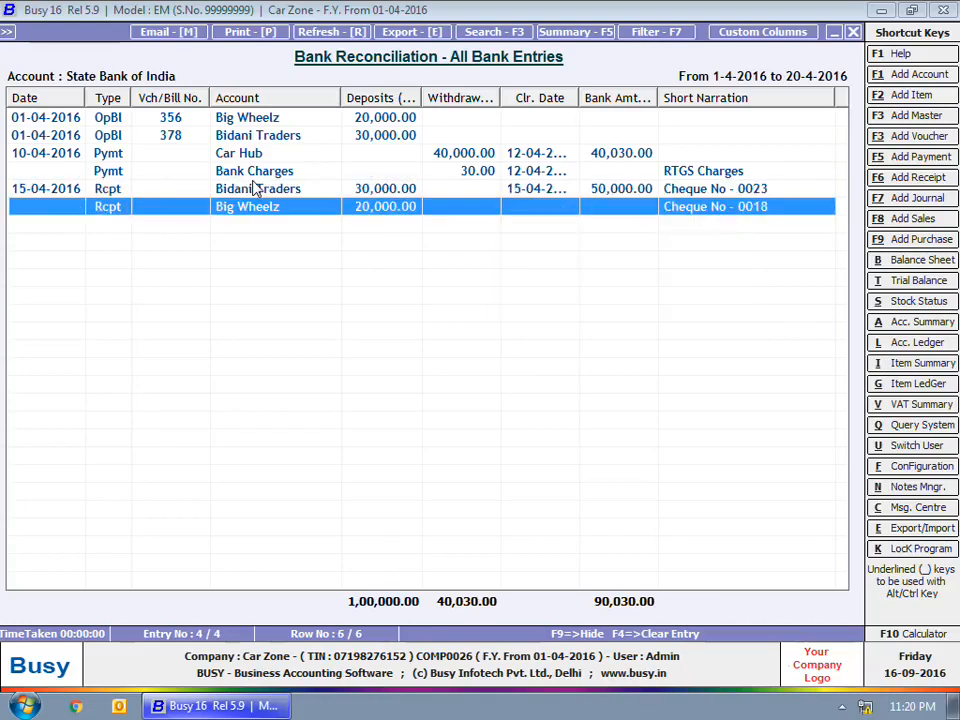
key("Return")
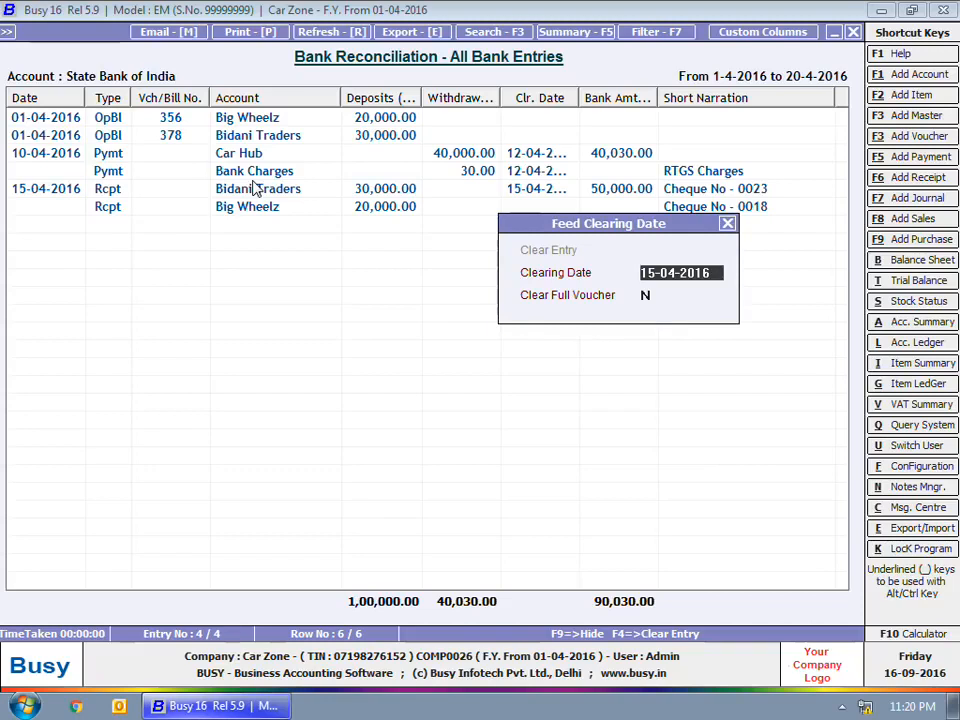
key("Return")
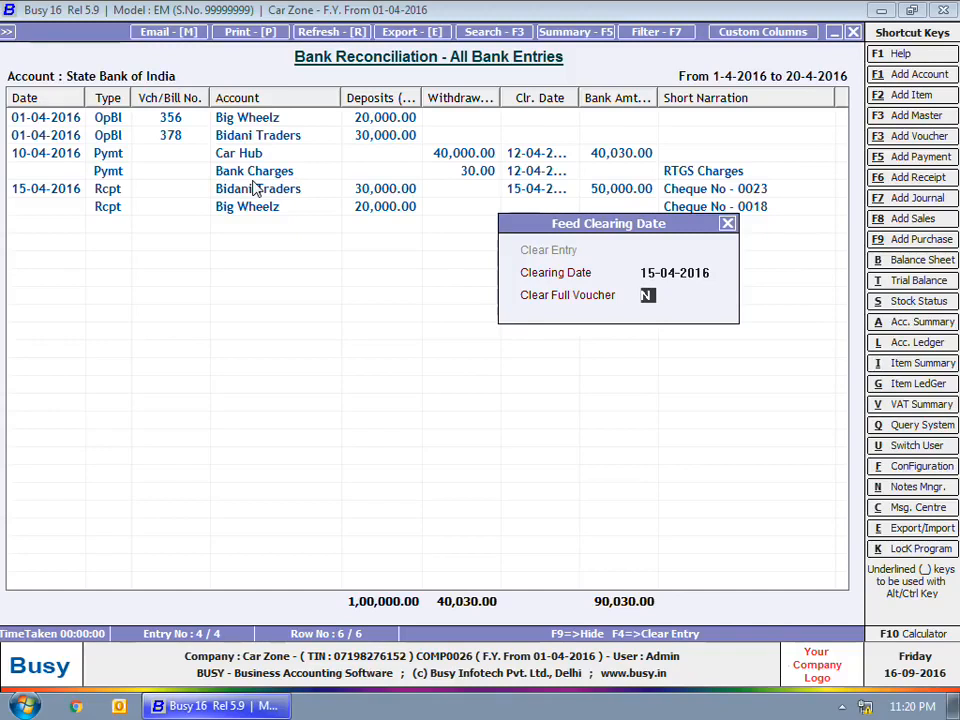
key("Return")
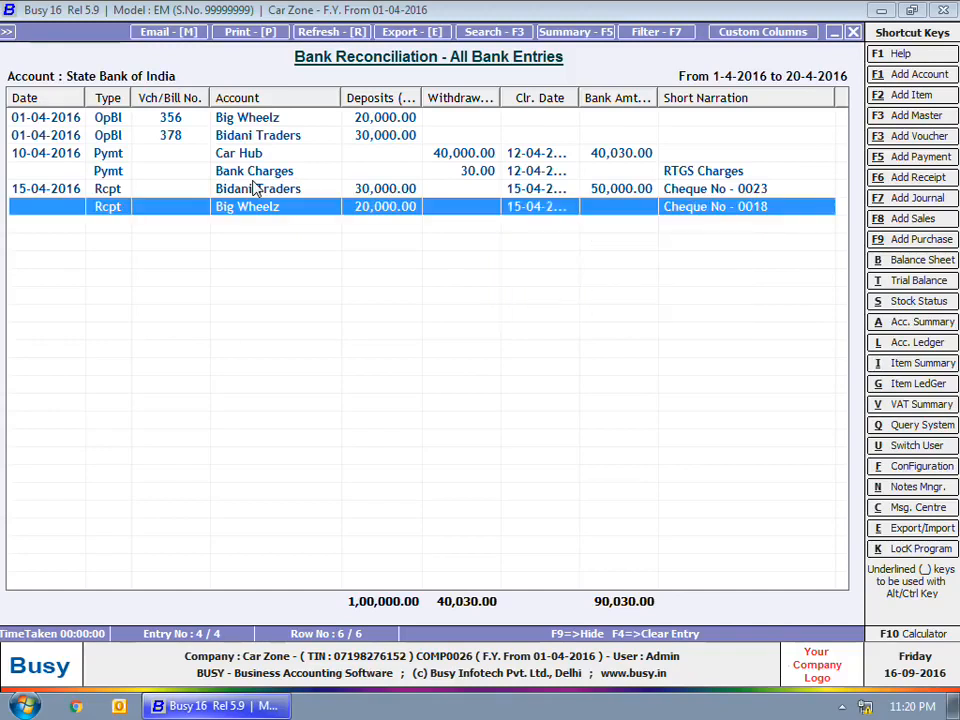
Step: Change the Bidani Traders cheque's clearing date to 20-04
key("Up")
key("Return")
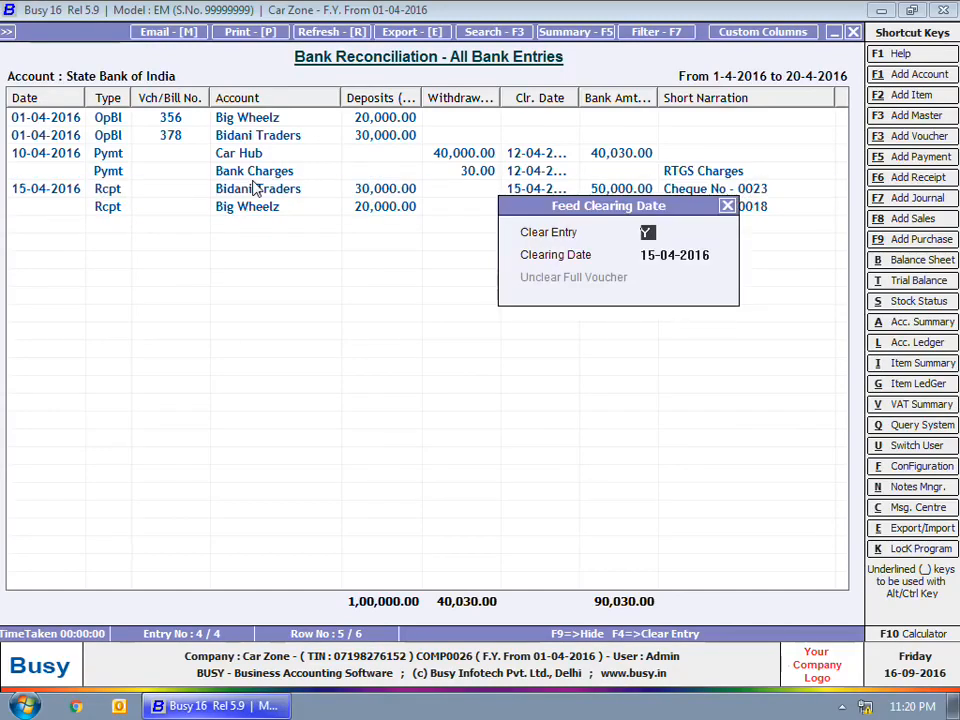
key("Return")
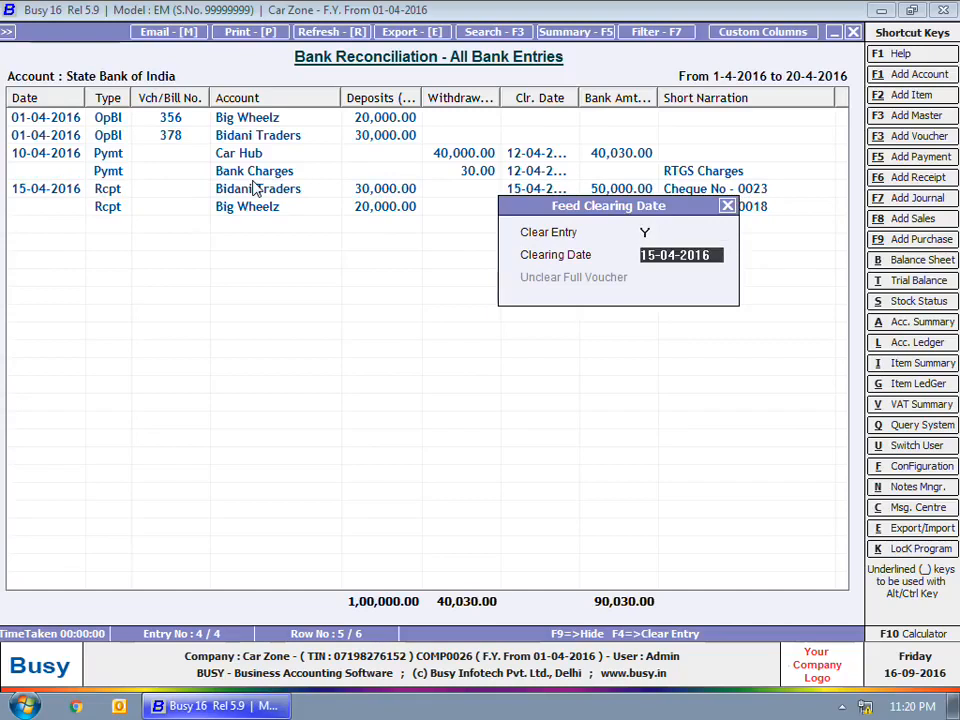
type("20-04")
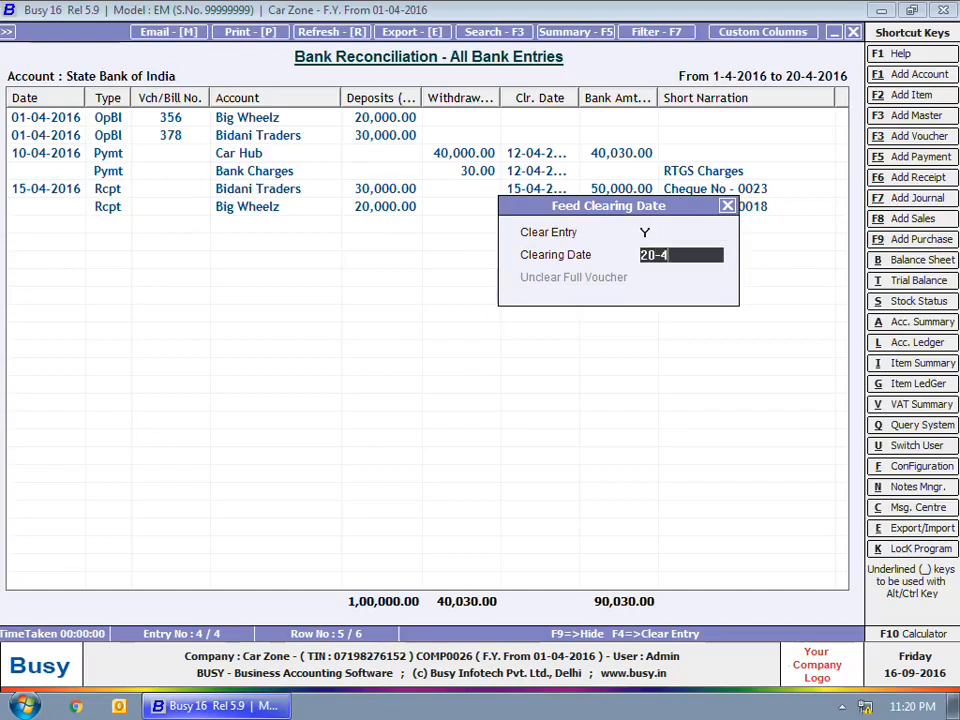
key("Return")
Step: Remove the clearing date from the Big Wheelz receipt so it stays uncleared
key("Down")
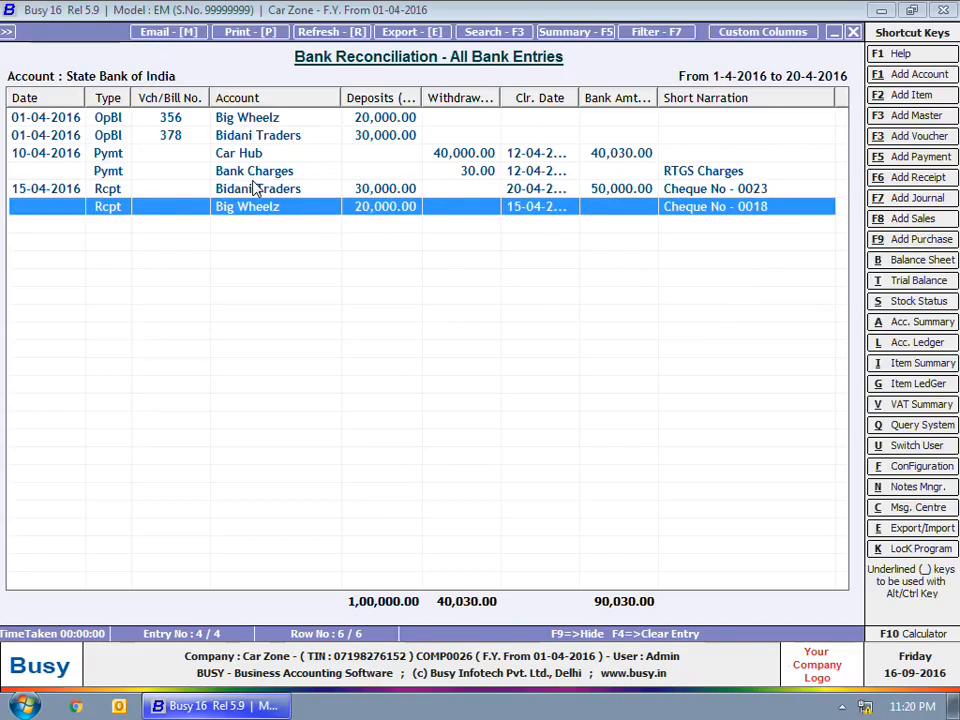
key("Return")
key("Escape")
key("F4")
Step: Review the Show Uncleared Entries report: three State Bank of India deposits totalling 70,000, including Big Wheelz
key("Escape")
key("Escape")
key("Escape")
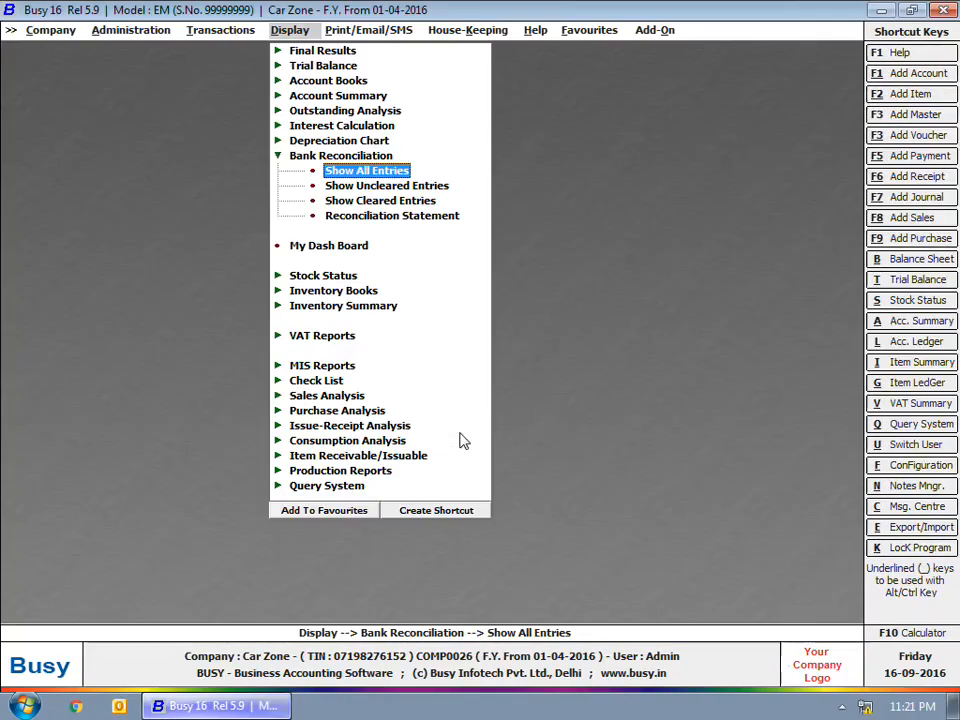
left_click(377, 187)
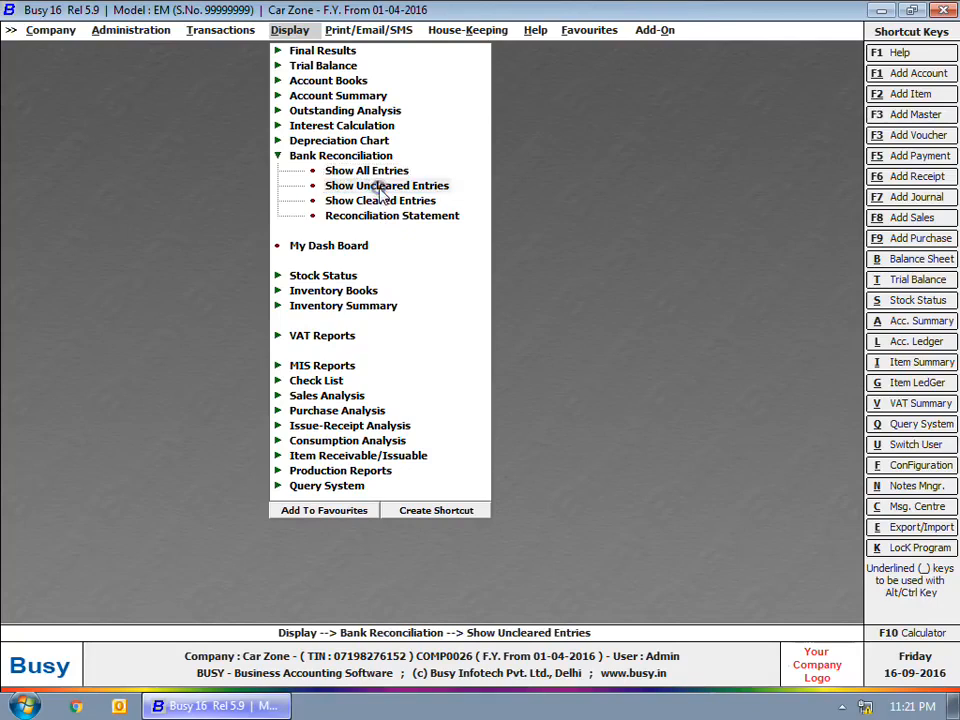
key("Return")
key("Return")
key("Return")
key("Return")
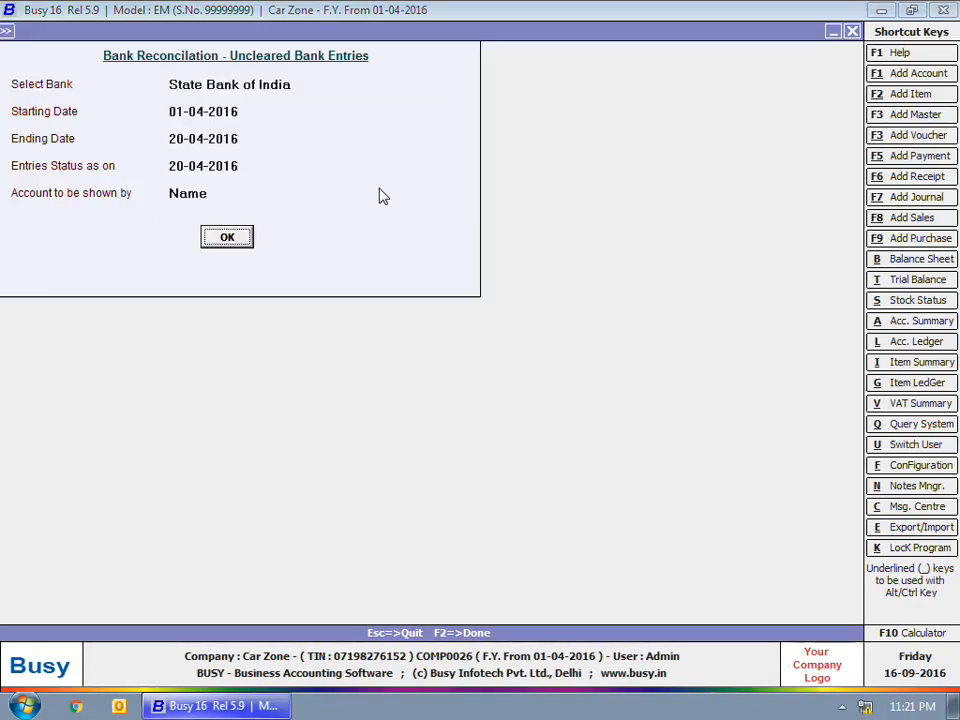
key("Return")
key("Return")
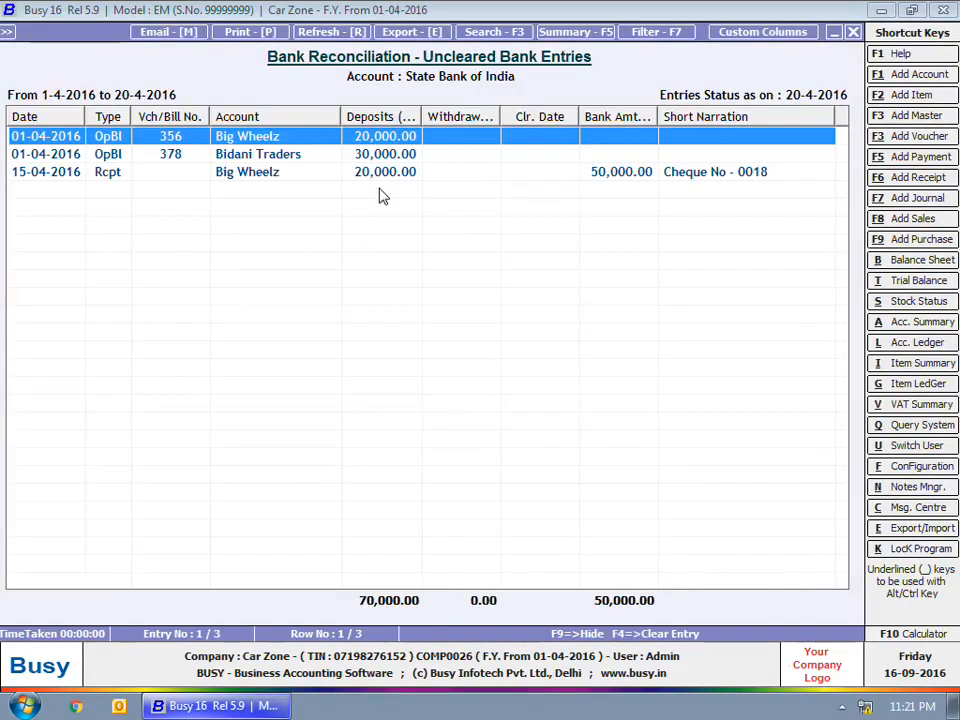
left_click(182, 176)
double_click(186, 174)
key("Escape")
key("Escape")
key("Escape")
key("Escape")
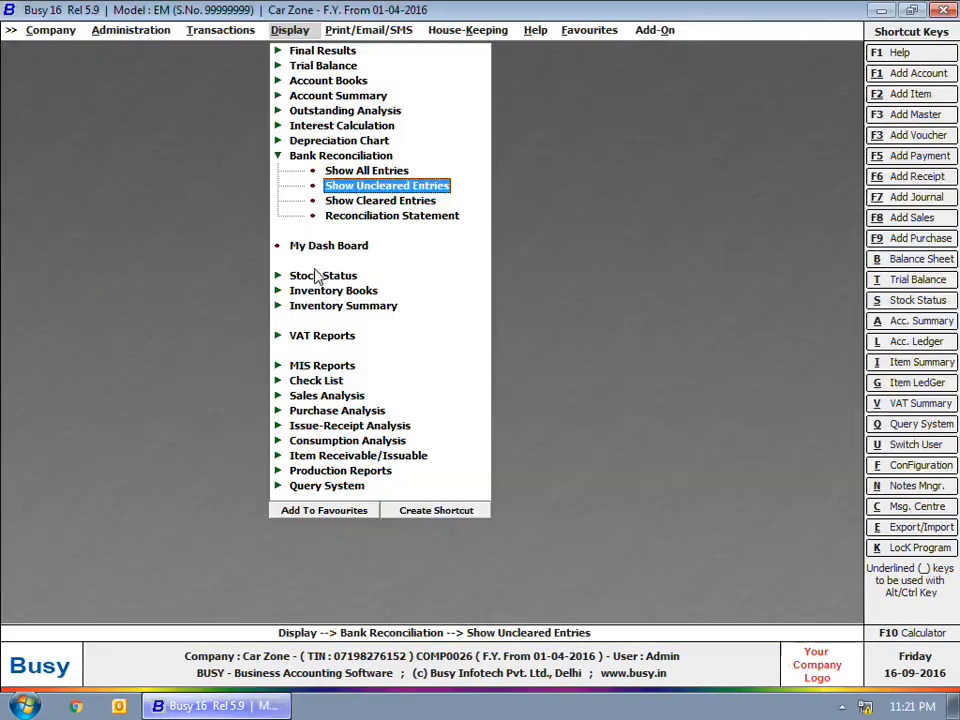
Step: Display the reconciliation statements for State Bank of India, then Punjab National Bank (actual balance 10,000 Cr)
left_click(441, 219)
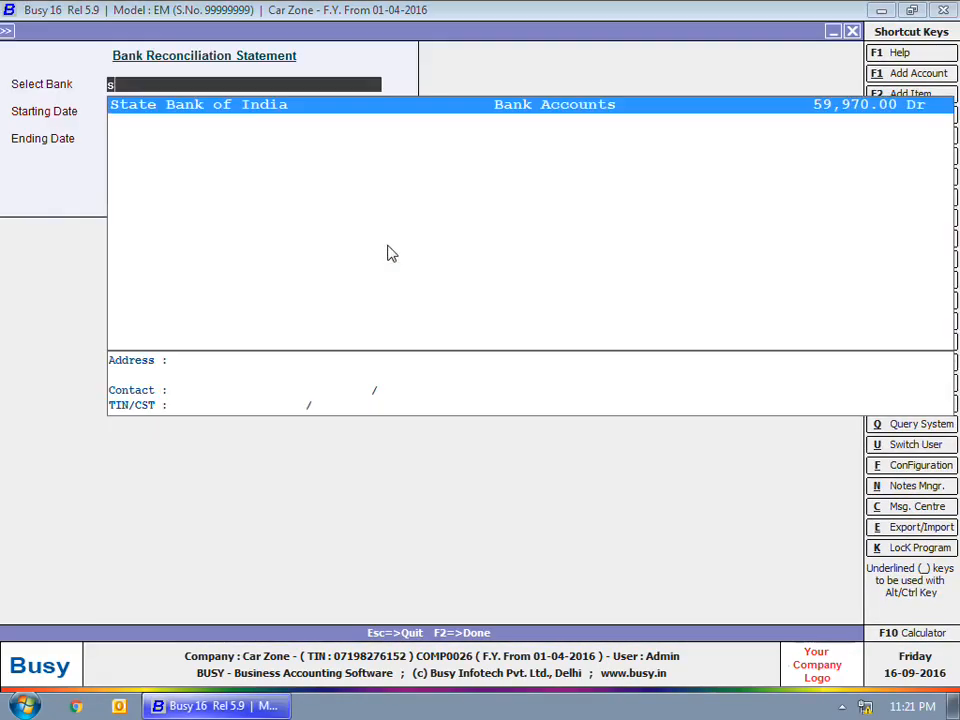
key("Return")
key("Return")
key("Return")
key("Return")
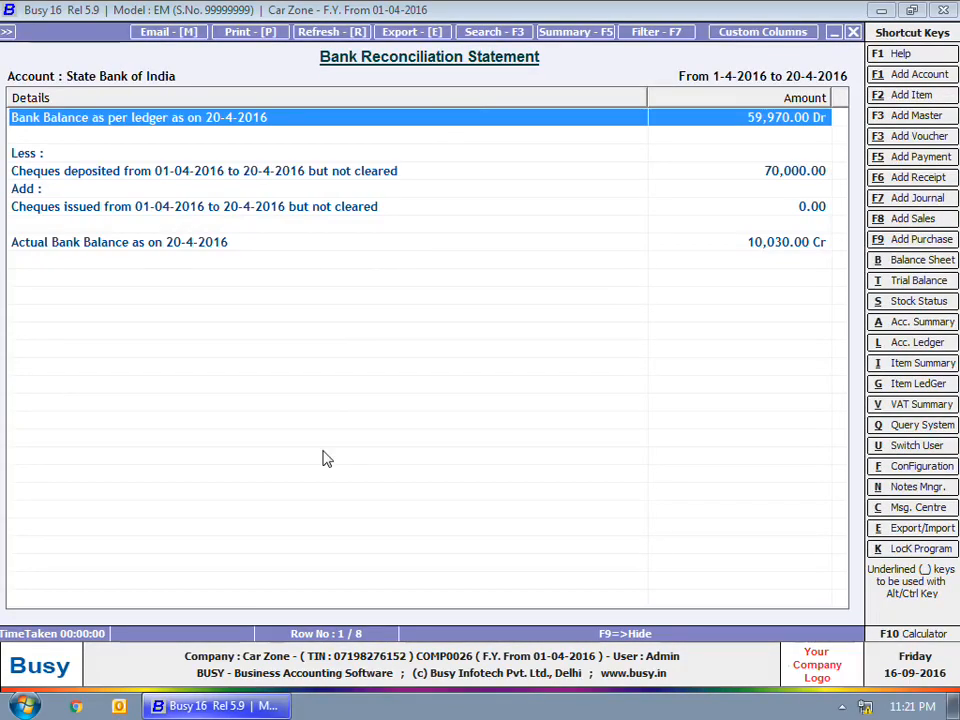
key("Escape")
type("pn")
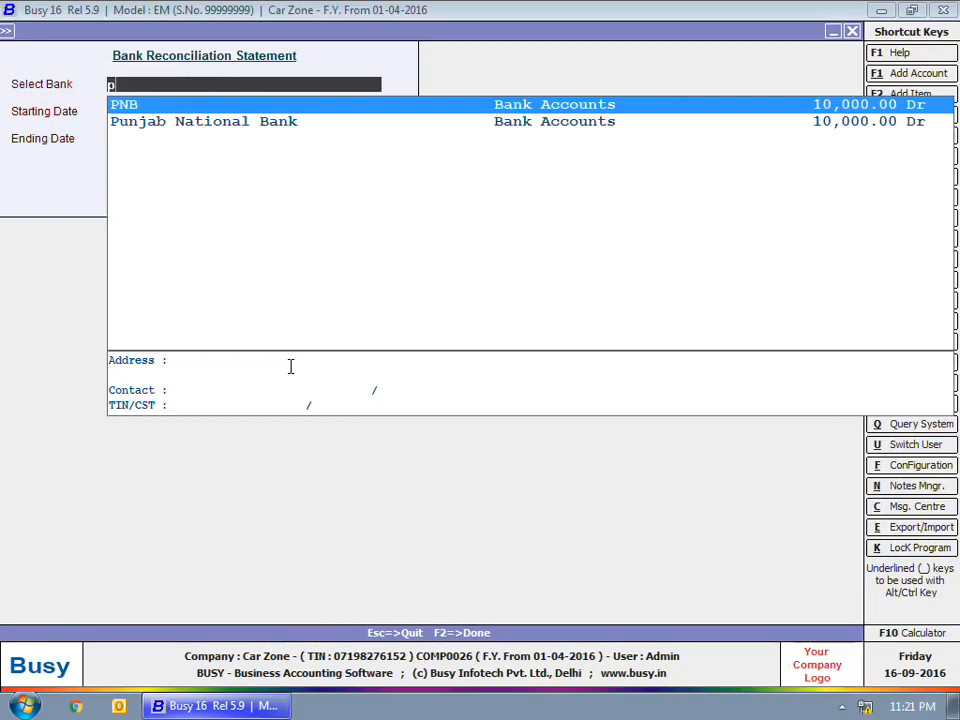
key("Return")
key("Return")
key("Return")
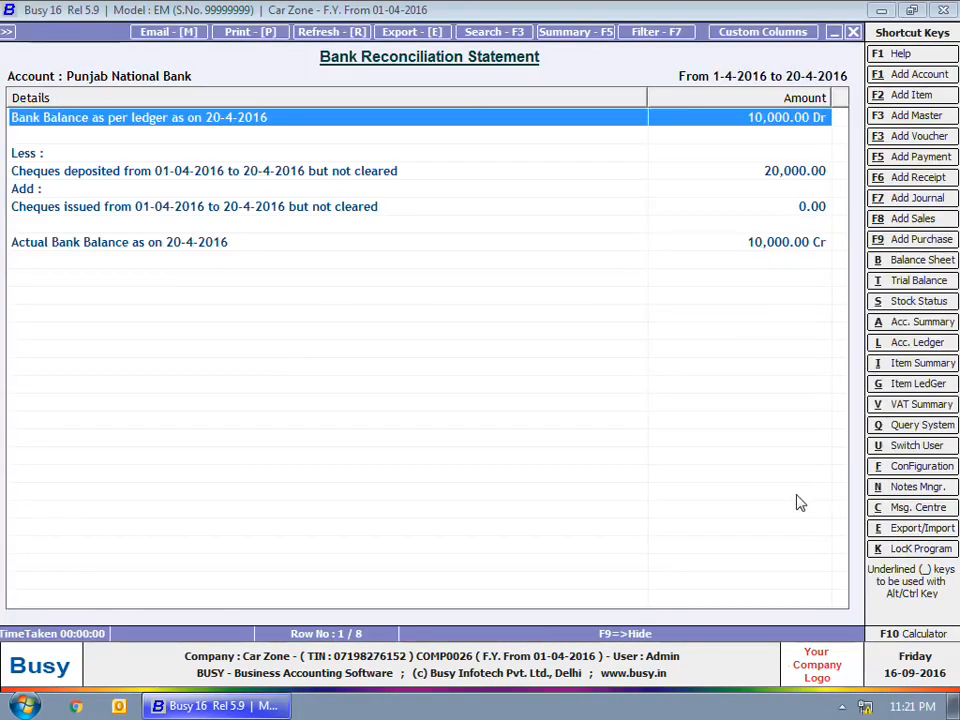
key("Escape")
key("Escape")
key("Escape")
key("Escape")
key("Escape")
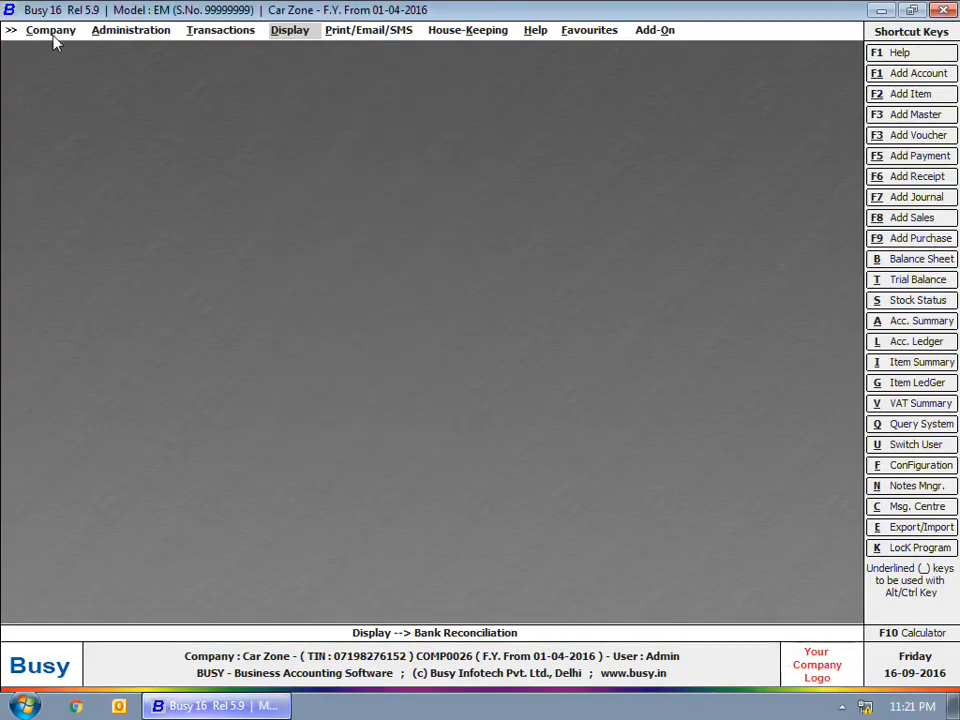
Step: Switch Car Zone to a new year from 01-04-2017, answering Yes to bank reconciliation
left_click(98, 29)
left_click(129, 155)
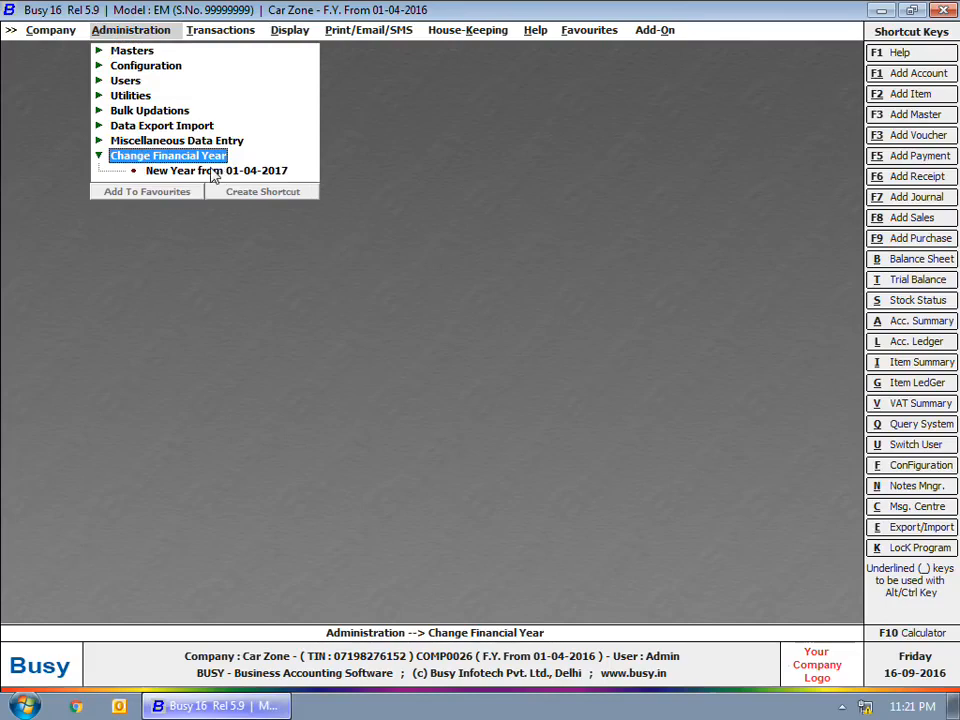
left_click(210, 171)
left_click(523, 392)
left_click(184, 340)
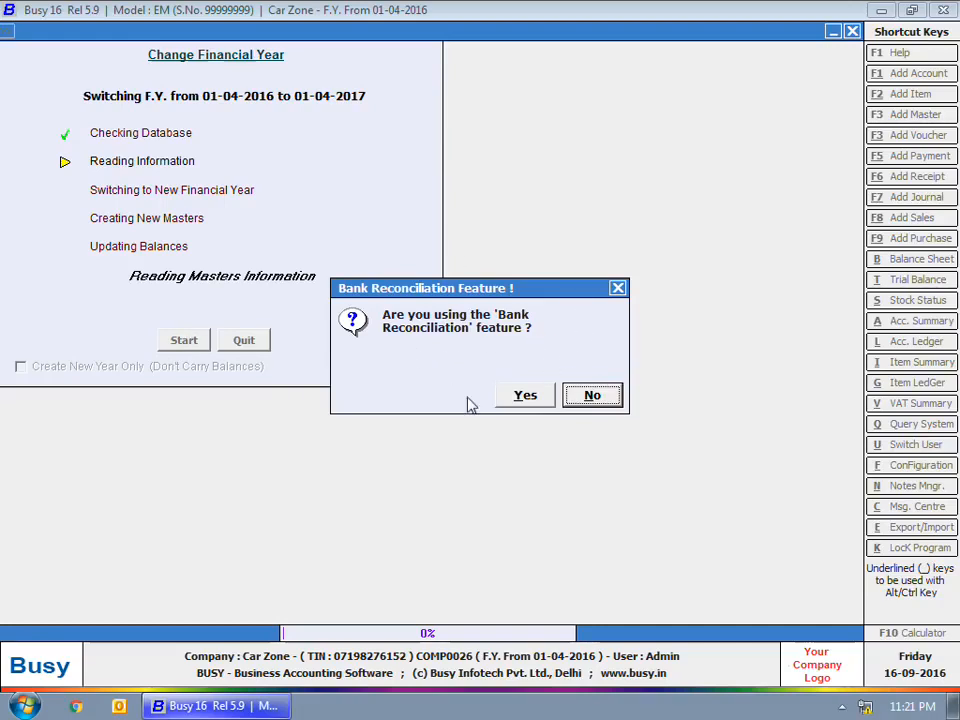
left_click(524, 394)
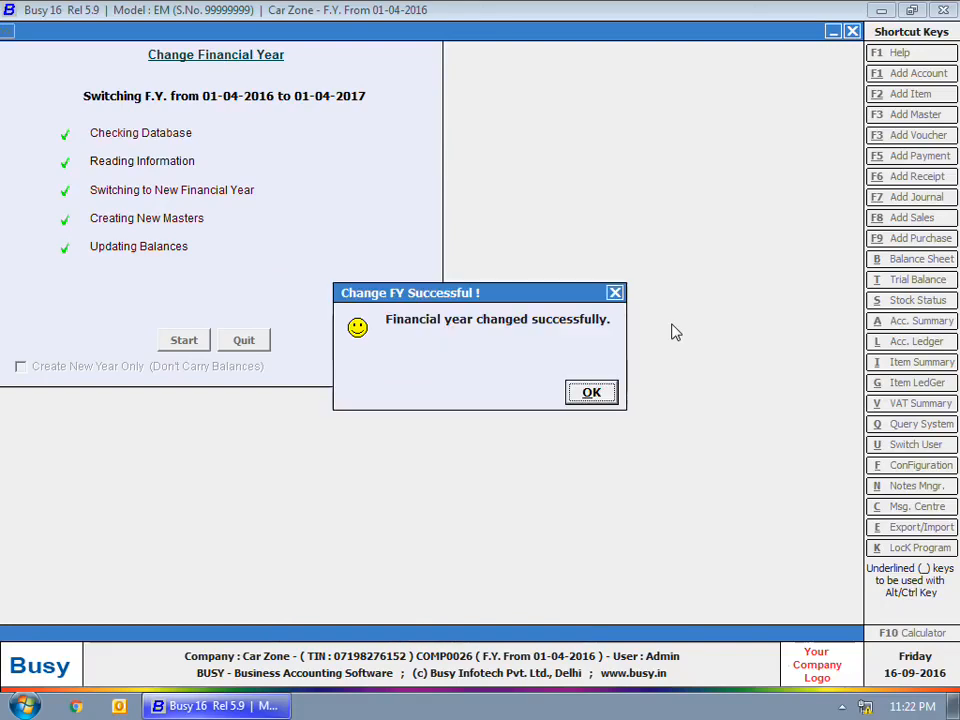
key("Return")
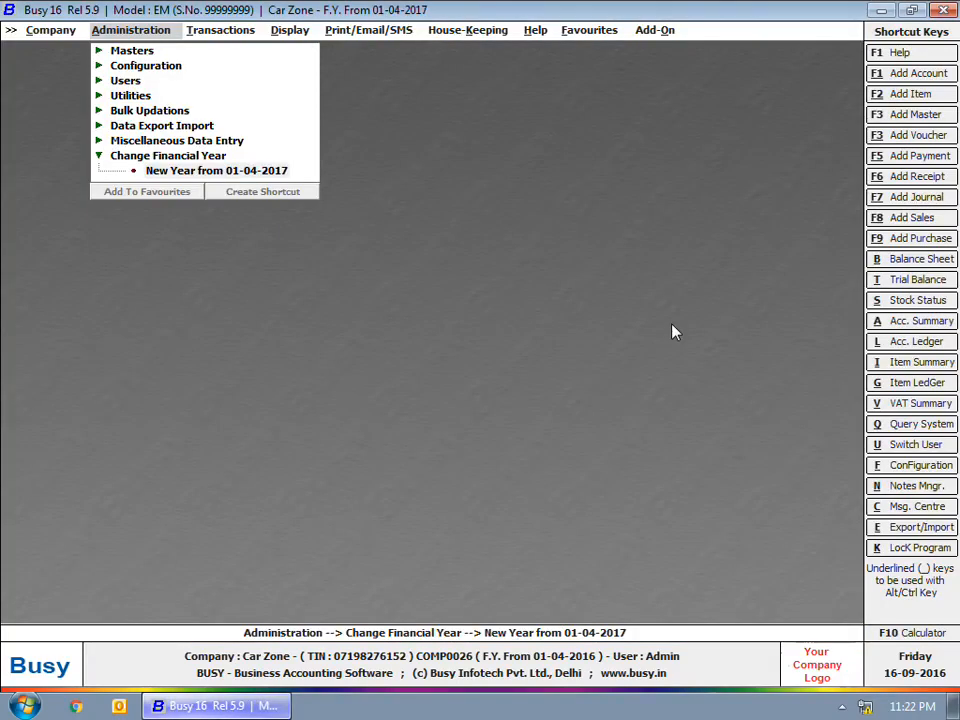
Step: Open the State Bank of India account in the Account Masters modify list
left_click(125, 50)
left_click(167, 65)
left_click(210, 98)
type("s")
key("Down")
key("Down")
key("Down")
key("Down")
key("Down")
key("Down")
key("Down")
key("Down")
key("Down")
key("Down")
key("Up")
key("Up")
key("Up")
key("Up")
key("Return")
Step: Check the 59,970 Dr opening balance and 70,000 uncleared cheques, then exit without saving
key("Return")
key("Return")
key("Return")
key("Return")
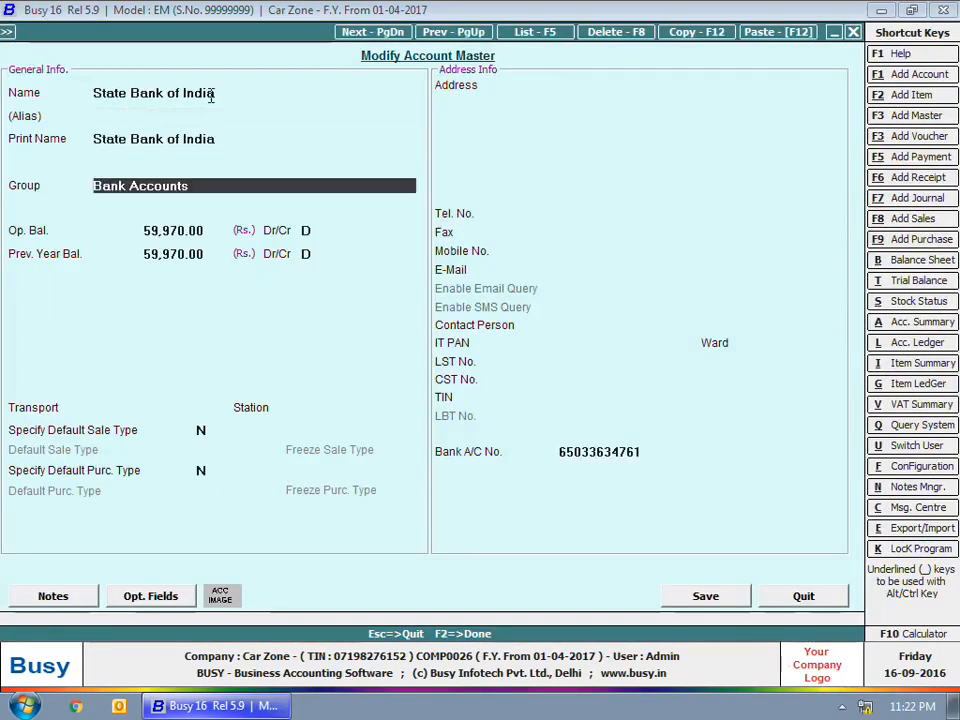
key("Return")
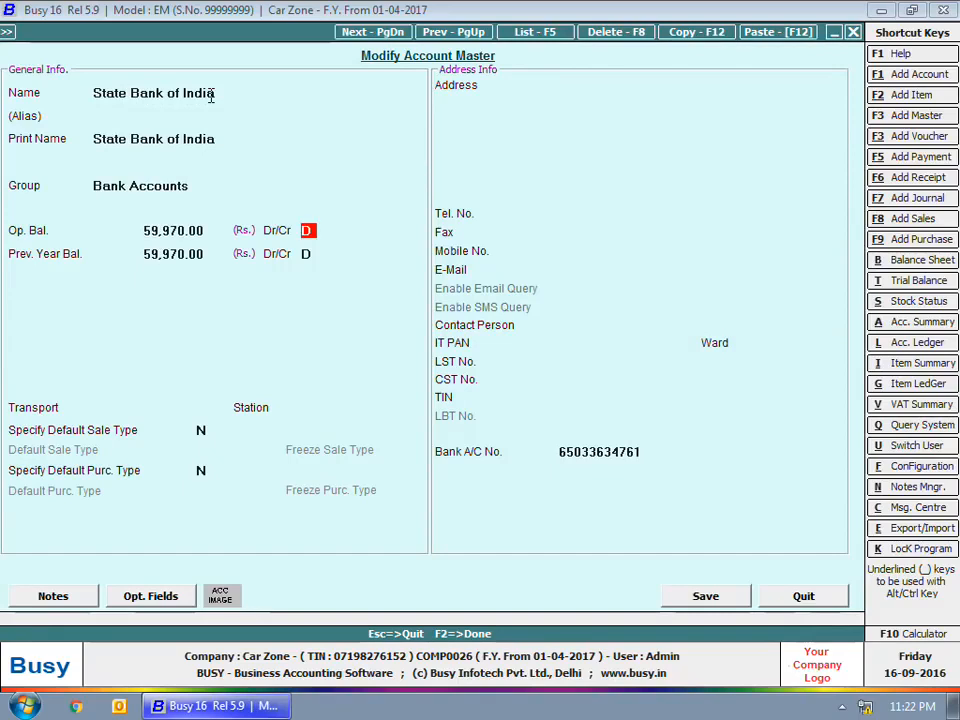
key("Return")
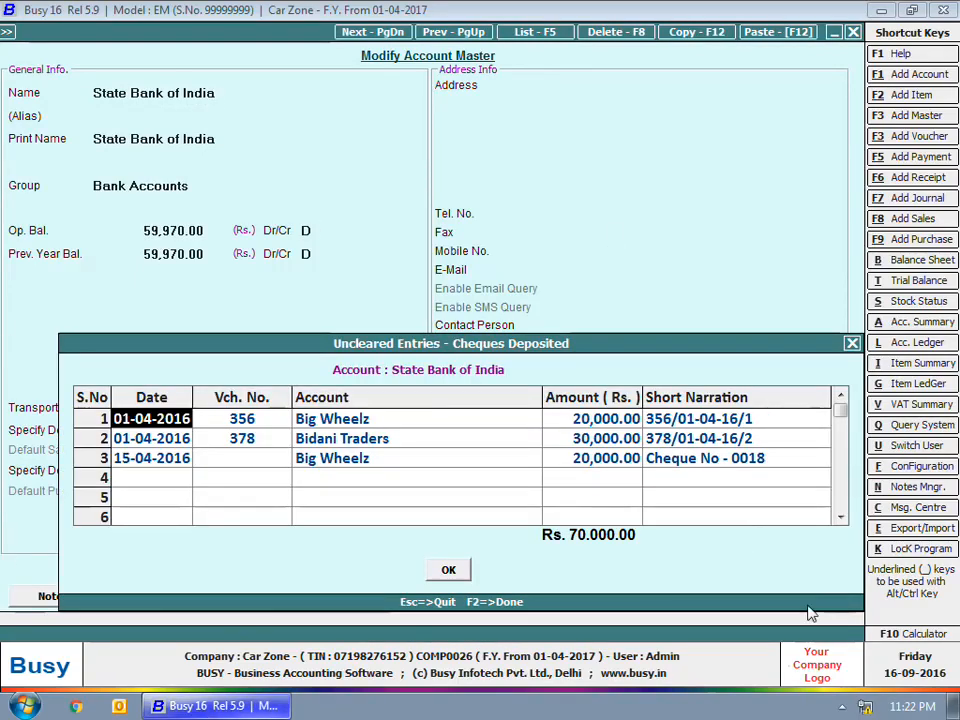
key("Escape")
key("Escape")
key("Return")
key("Escape")
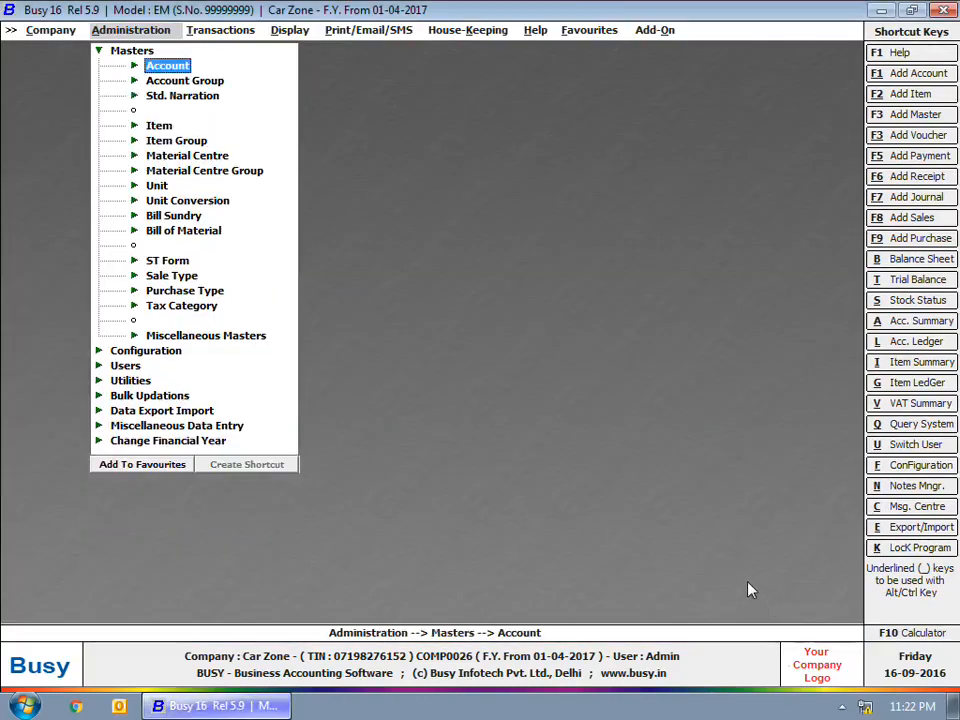
key("Left")
key("Escape")
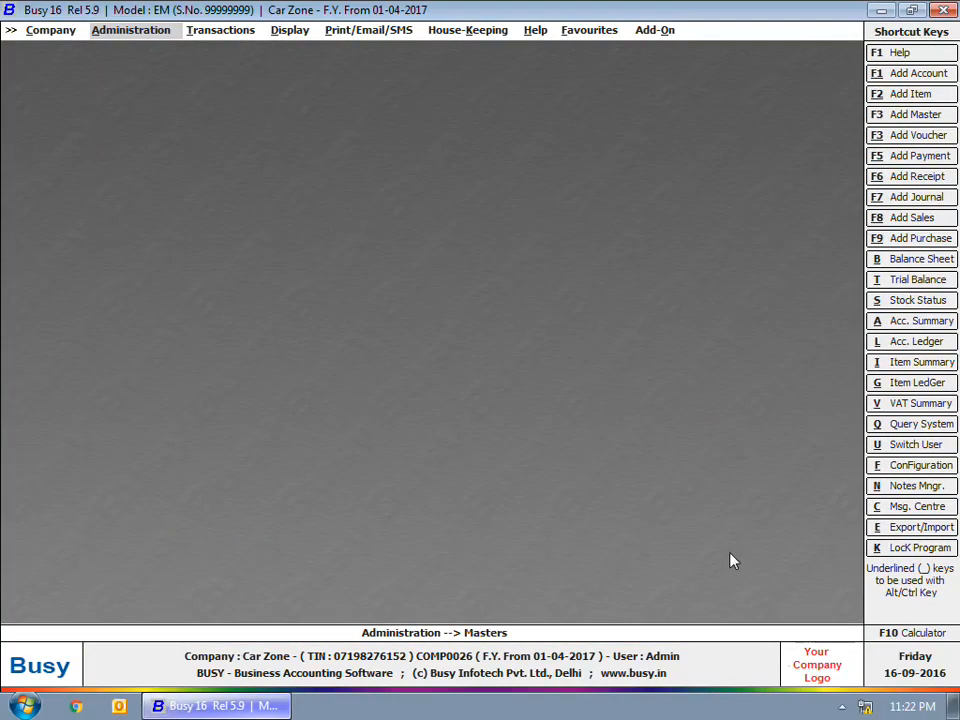